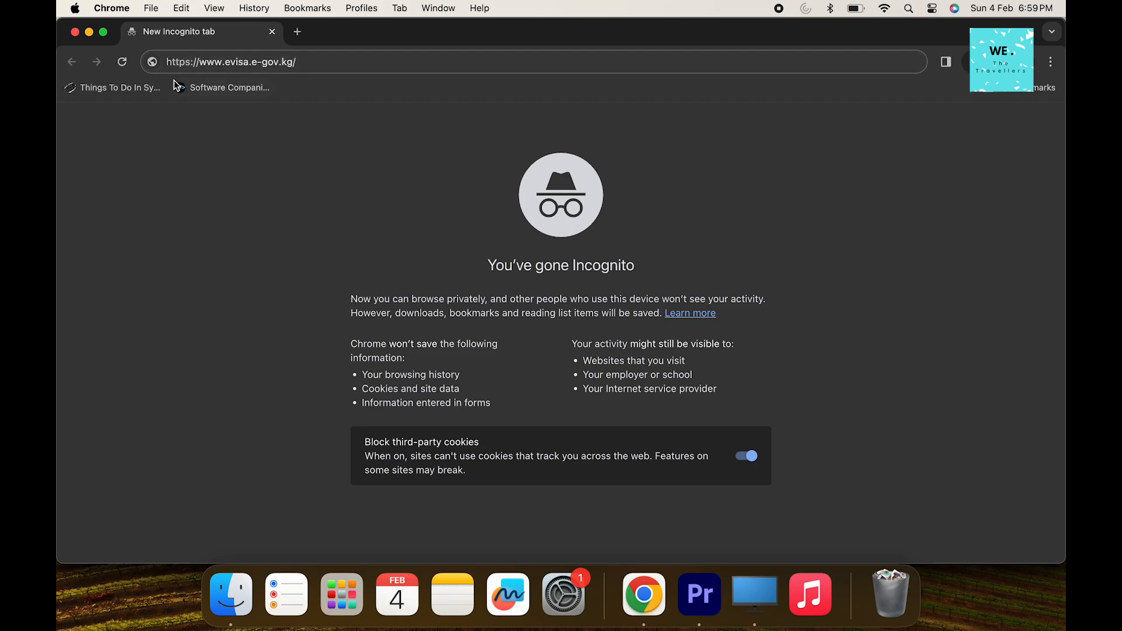
pyautogui.press('Return')
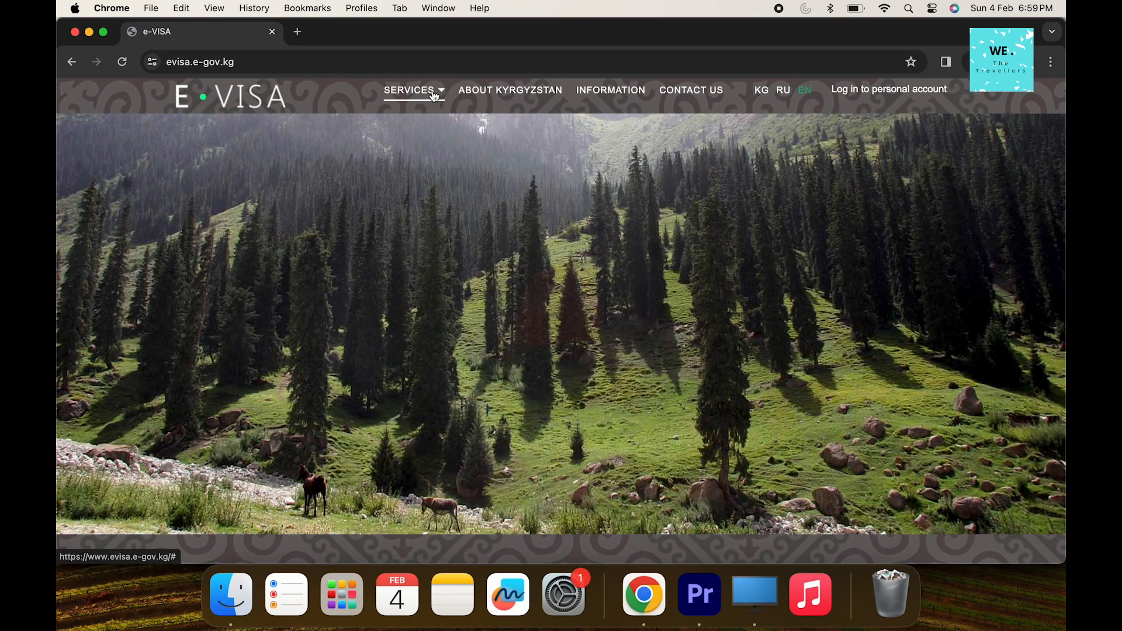
# Show the SERVICES menu and scroll down to the About e-Visa text and Apply for a Visa button
pyautogui.click(424, 98)
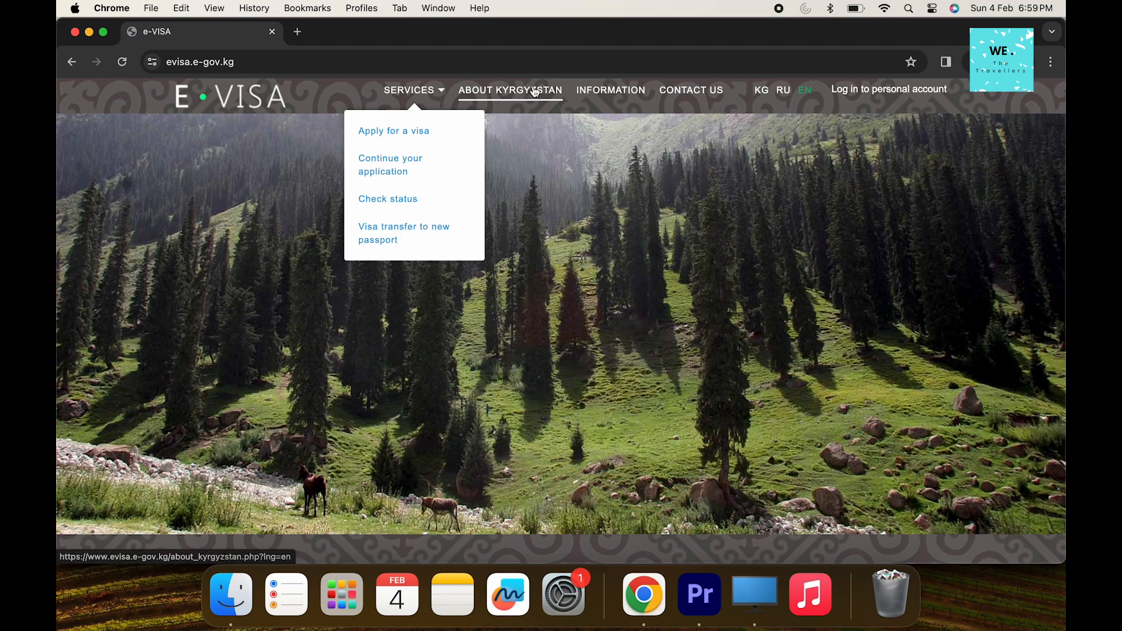
pyautogui.scroll(-6, 697, 204)
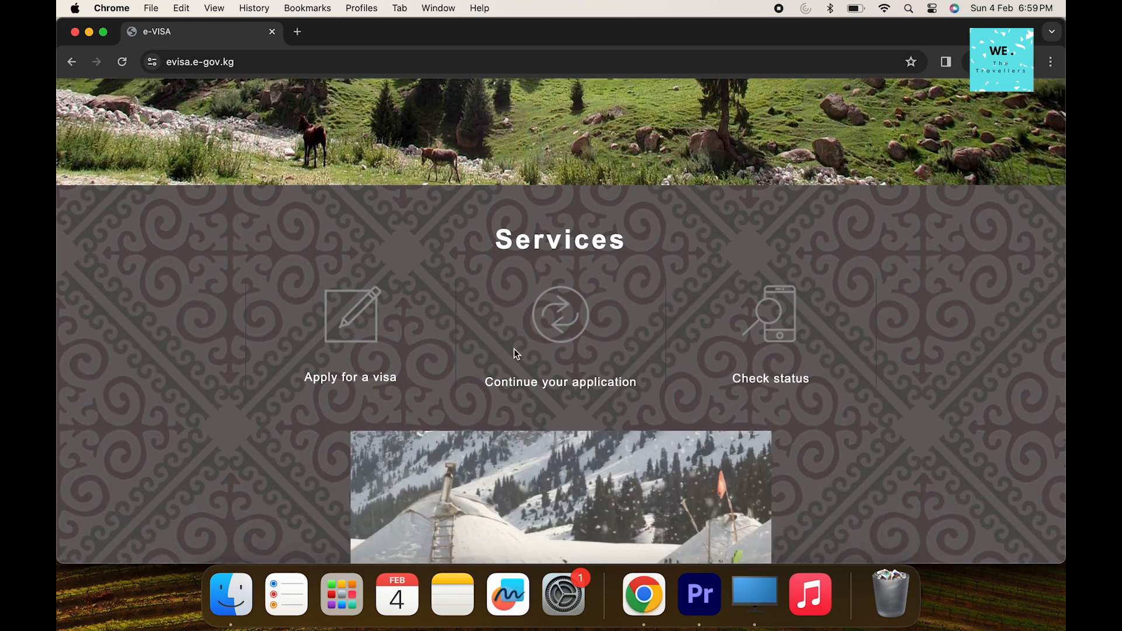
pyautogui.scroll(-10, 764, 359)
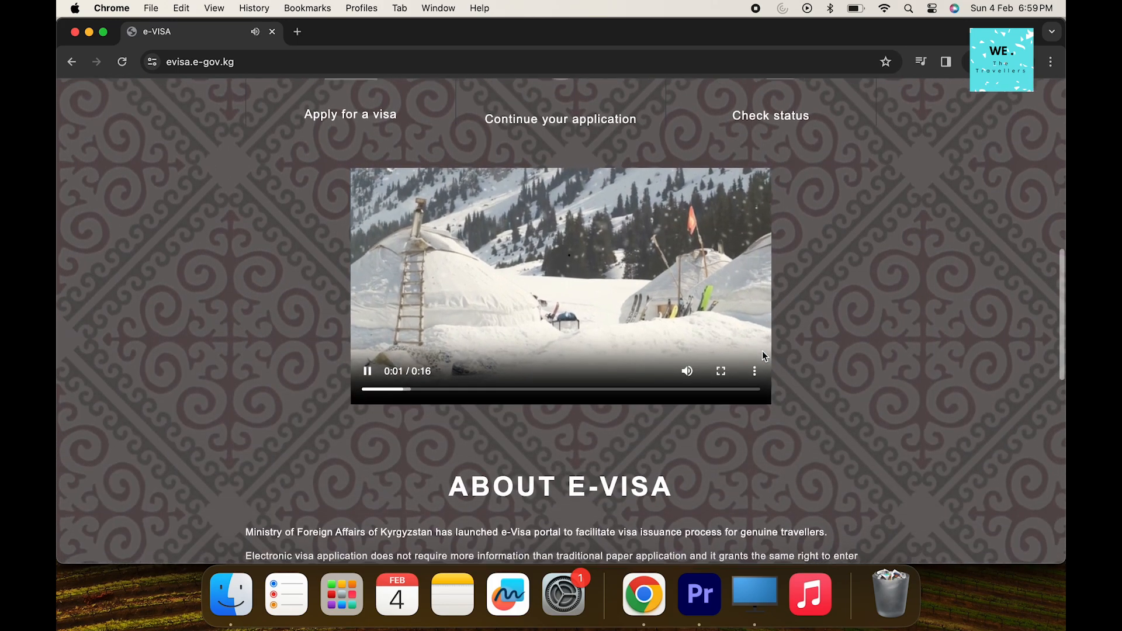
pyautogui.scroll(-5, 778, 298)
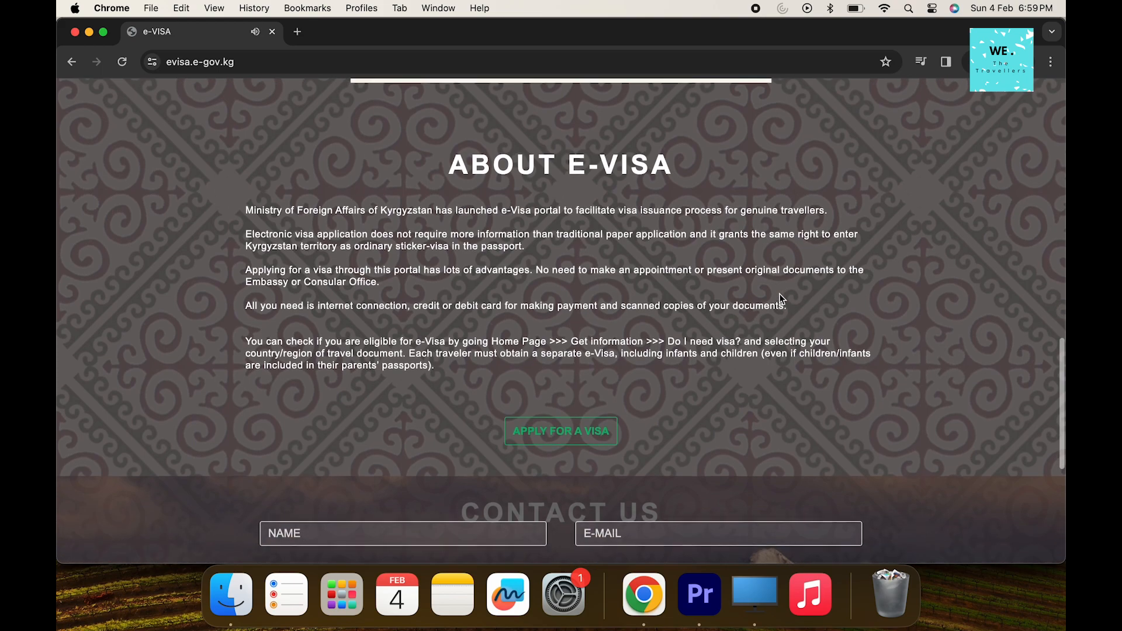
pyautogui.scroll(-2, 783, 277)
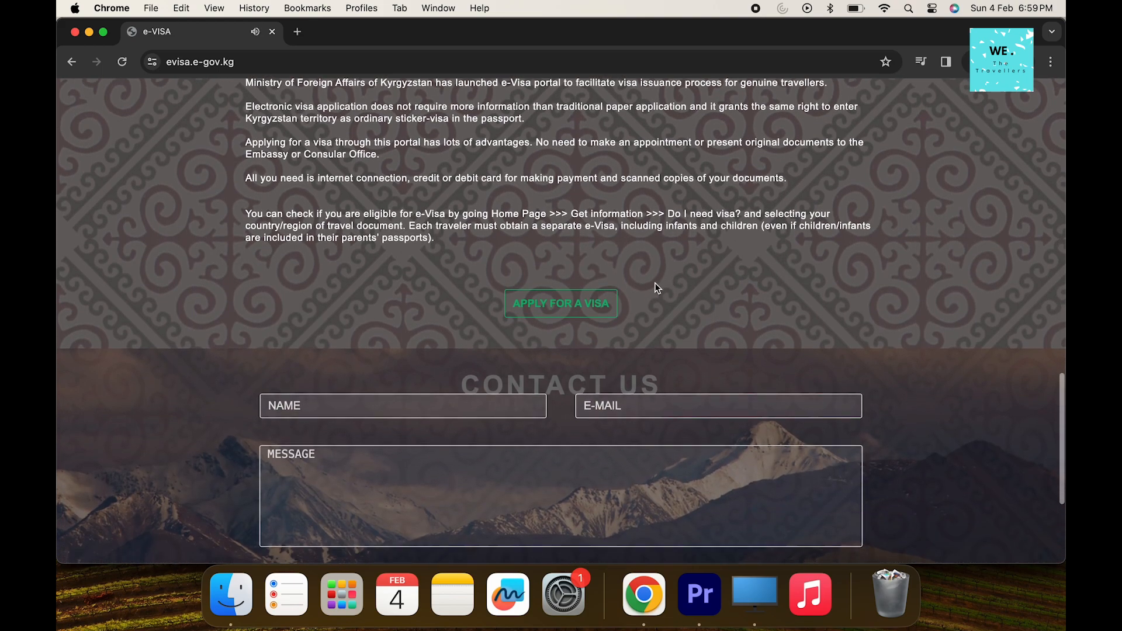
pyautogui.scroll(1, 591, 311)
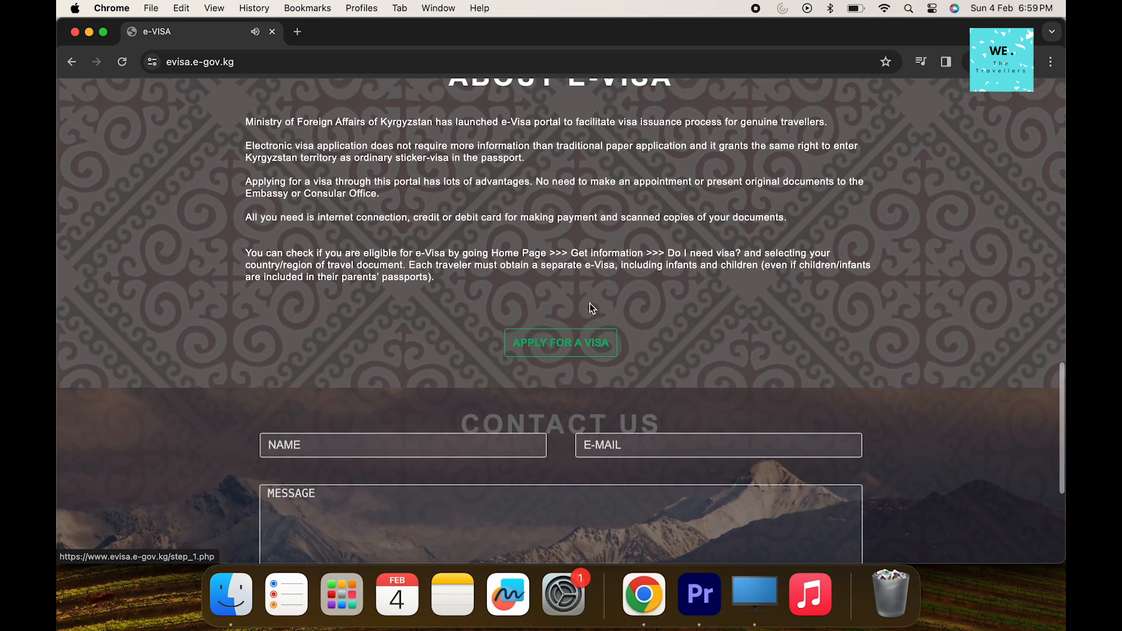
# Start a new visa application with United Kingdom as the passport country
pyautogui.click(571, 347)
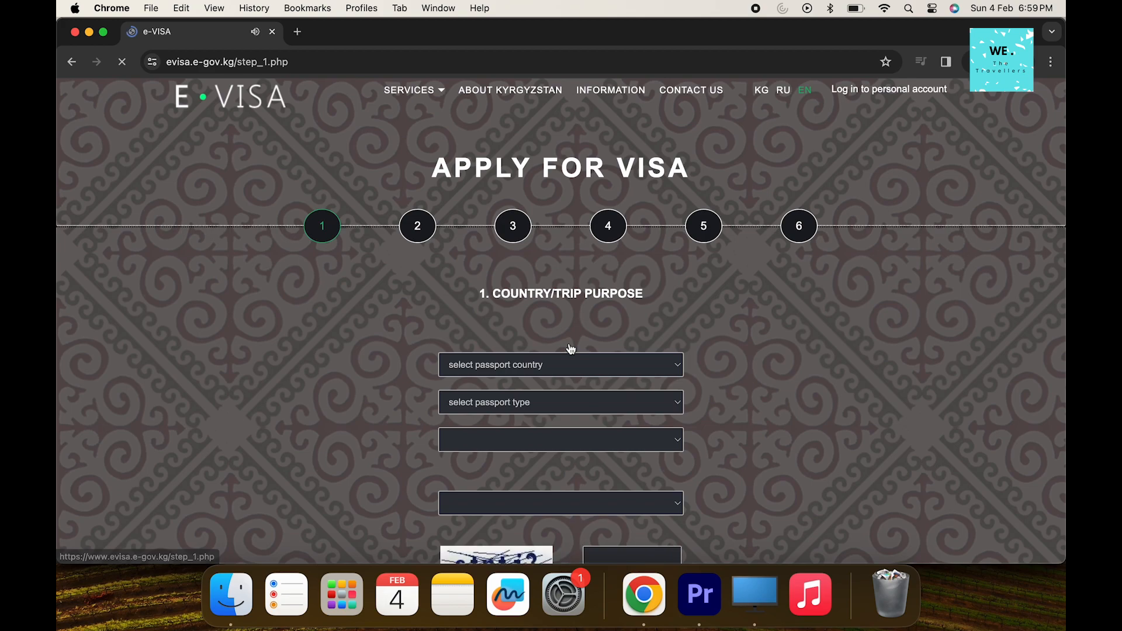
pyautogui.click(547, 368)
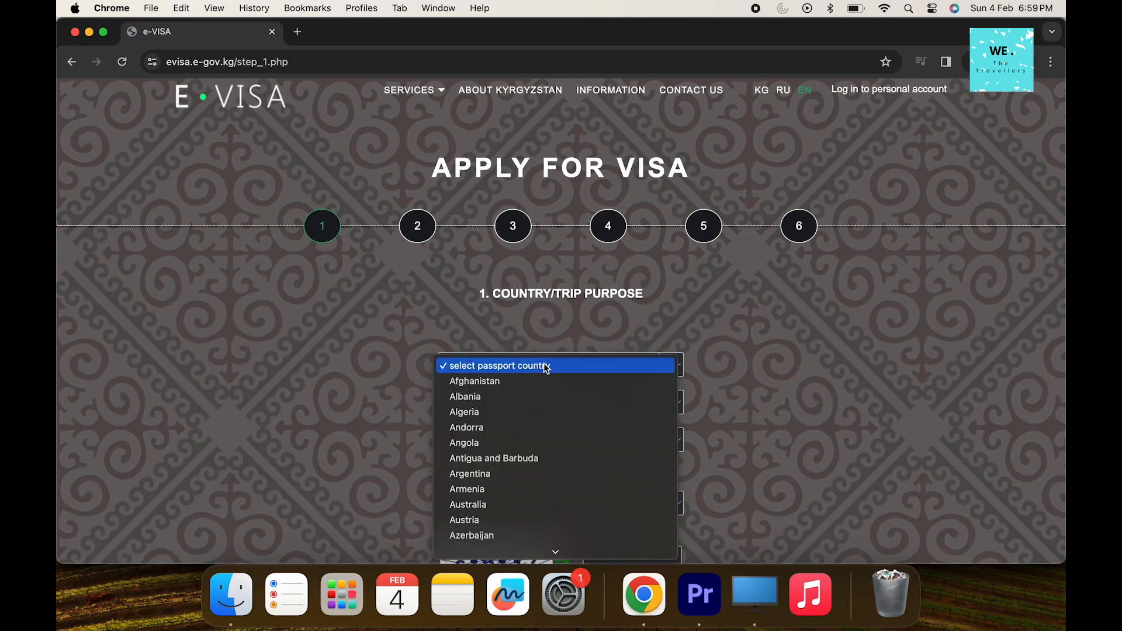
pyautogui.write('uni')
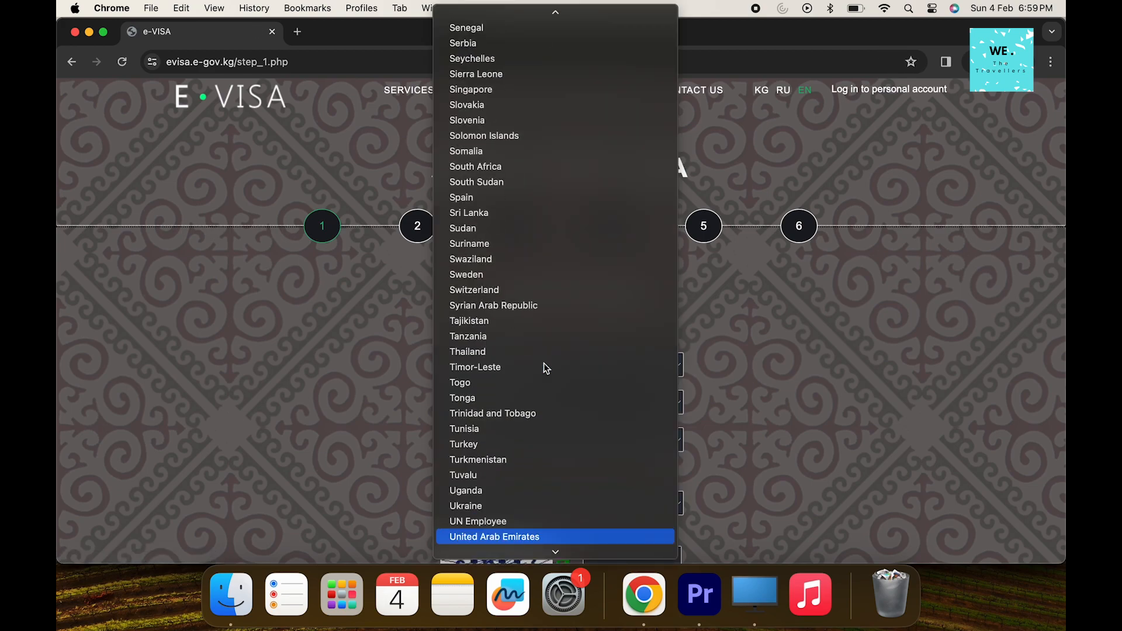
pyautogui.write('d')
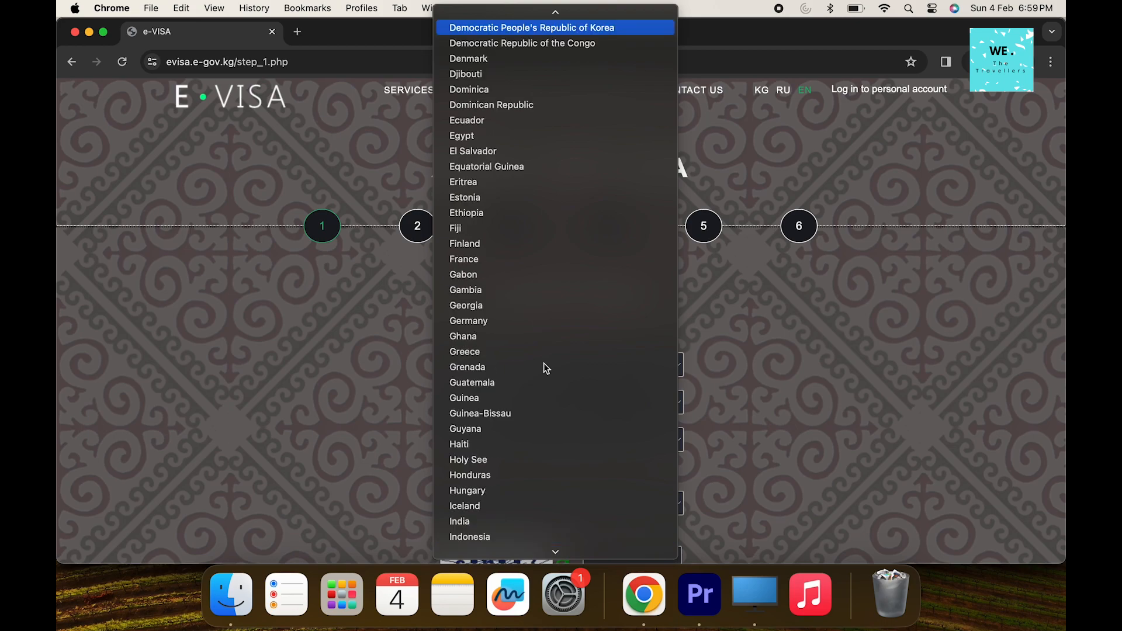
pyautogui.write('u')
pyautogui.press('Down')
pyautogui.press('Down')
pyautogui.press('Down')
pyautogui.press('Down')
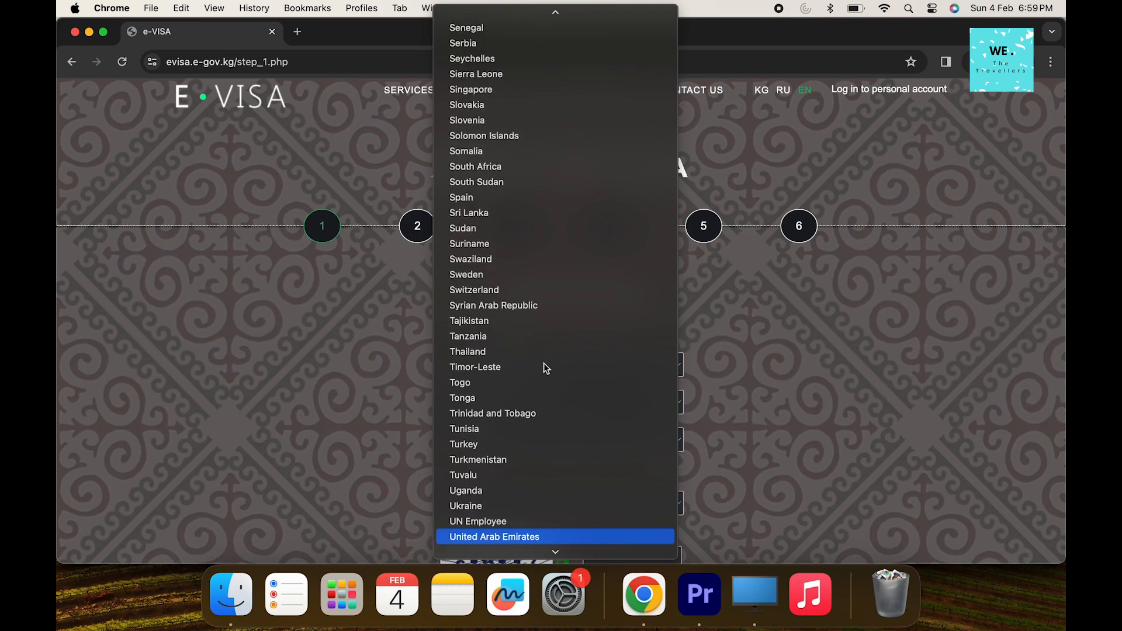
pyautogui.press('Down')
pyautogui.press('Up')
pyautogui.press('Return')
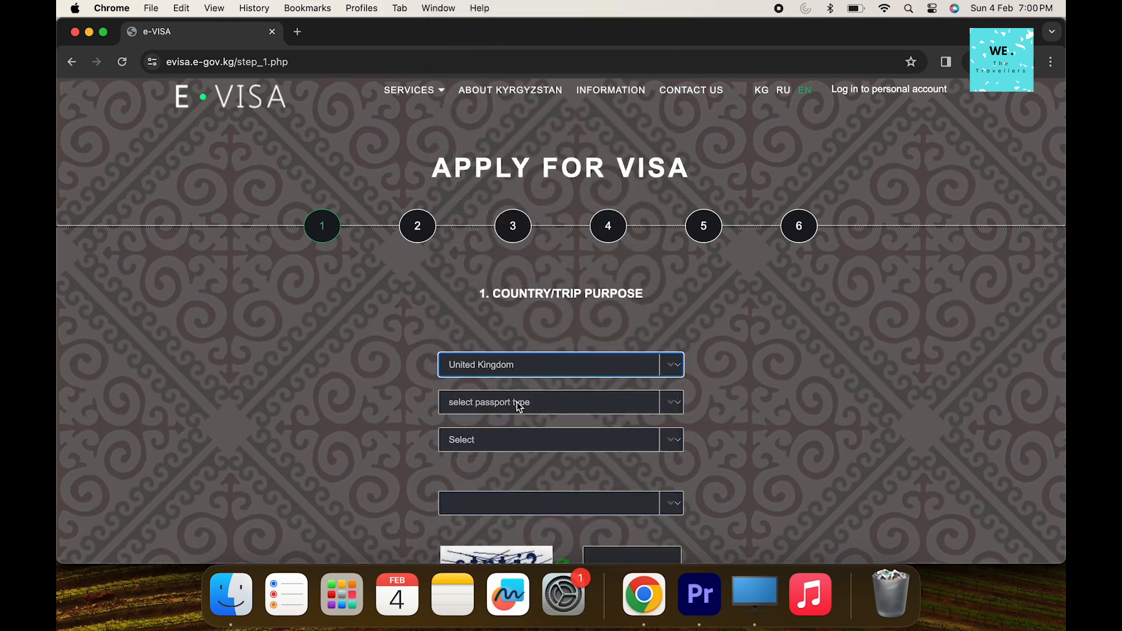
# Choose Ordinary passport type and Tourist (TS) as the visa purpose
pyautogui.click(519, 408)
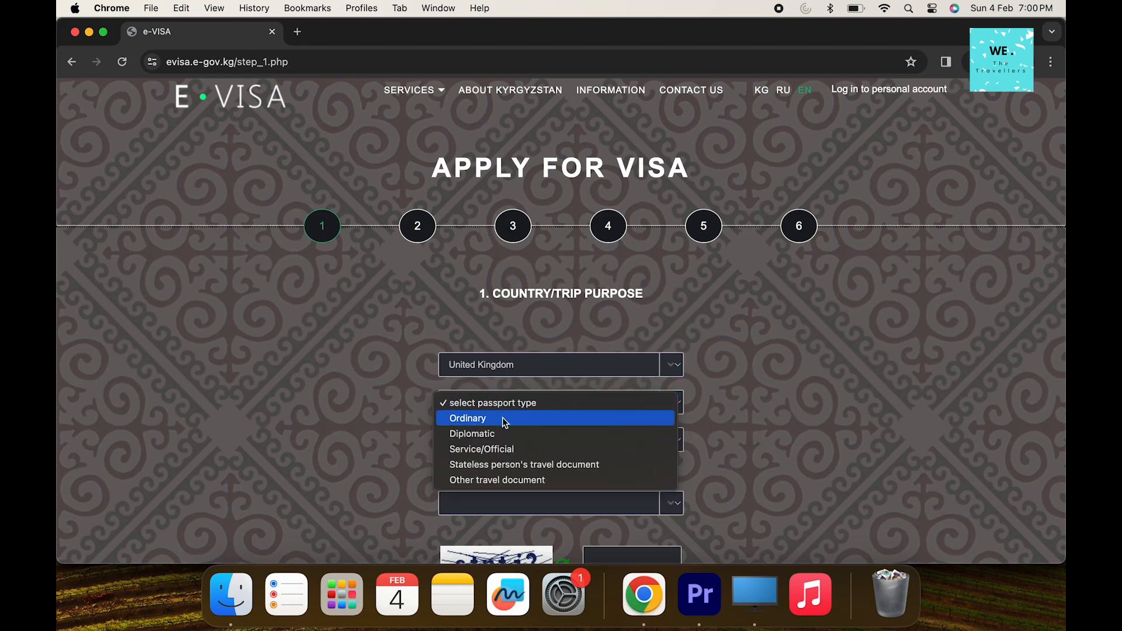
pyautogui.click(499, 423)
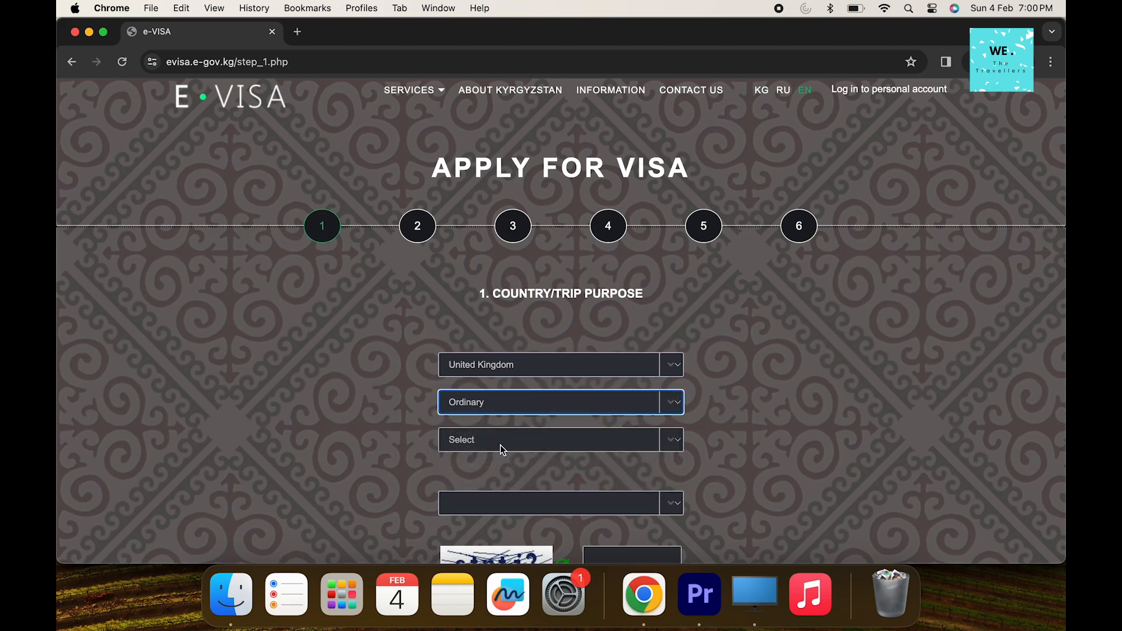
pyautogui.click(500, 445)
pyautogui.scroll(-7, 496, 488)
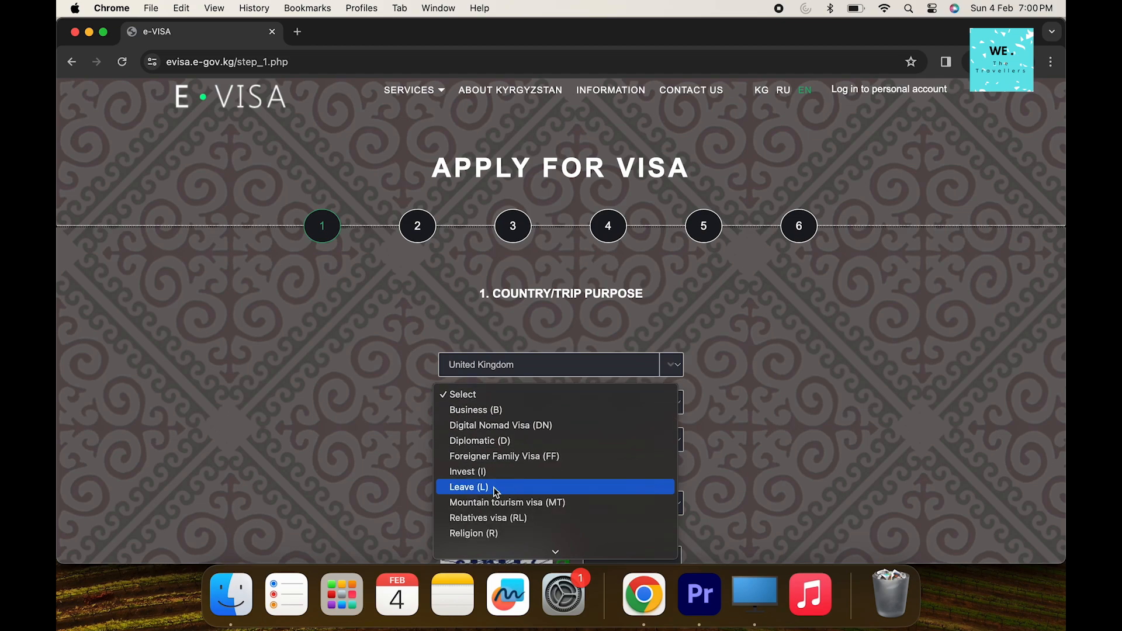
pyautogui.scroll(-3, 496, 493)
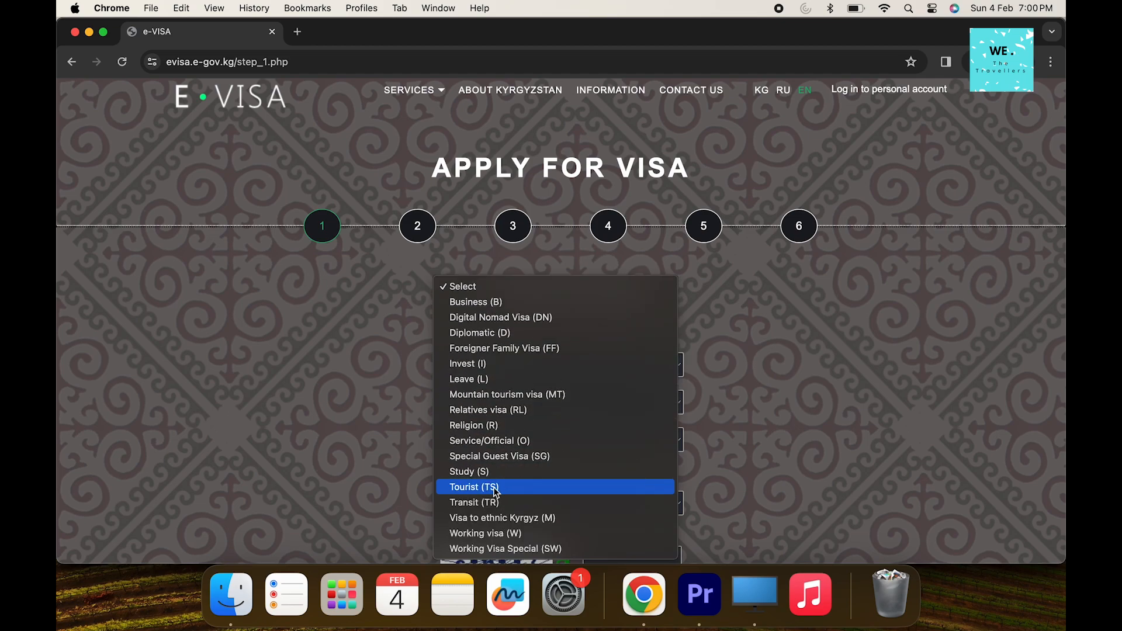
pyautogui.click(493, 487)
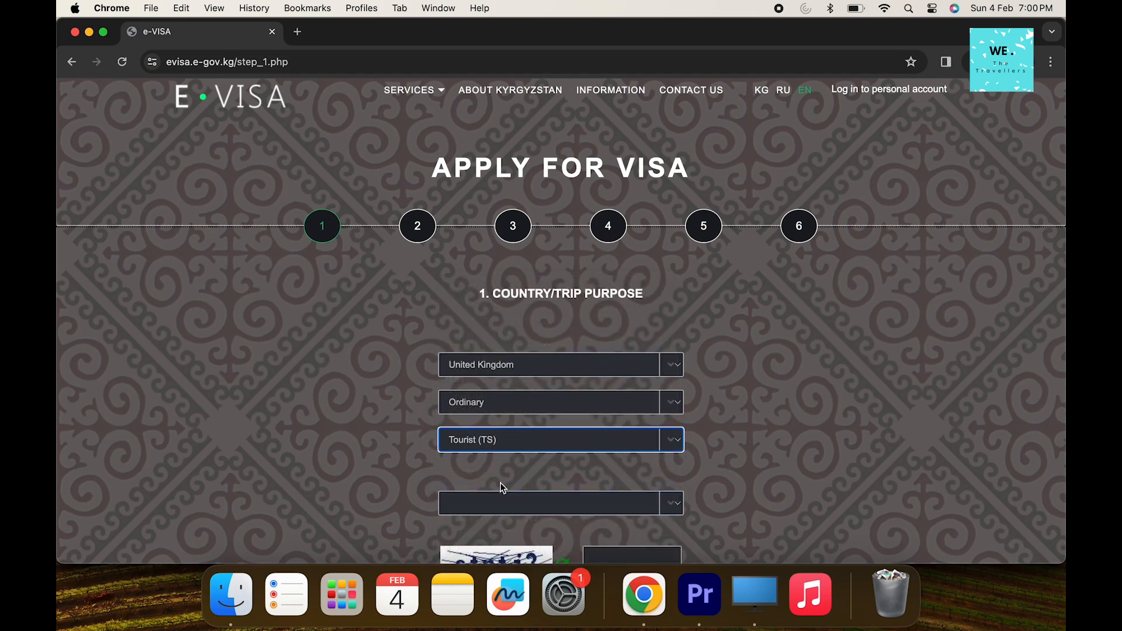
# Compare the single-entry 1-month Tourist rate (4599.98 SOM) with the 5-day Transit rate (2299.99 SOM)
pyautogui.scroll(-2, 600, 458)
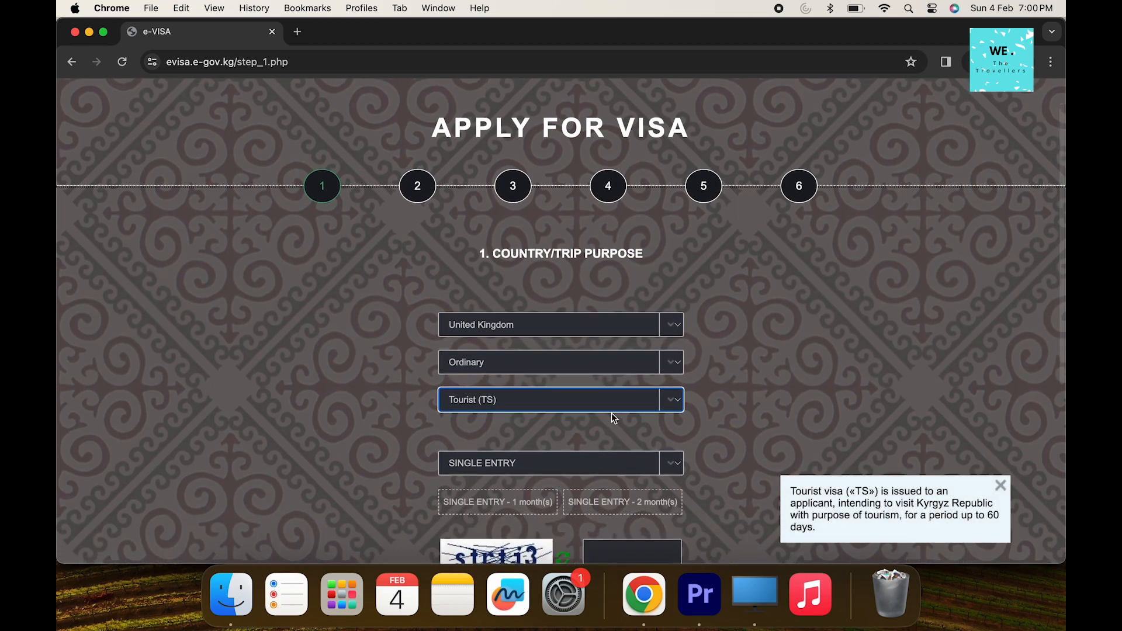
pyautogui.scroll(-1, 612, 408)
pyautogui.scroll(-2, 608, 371)
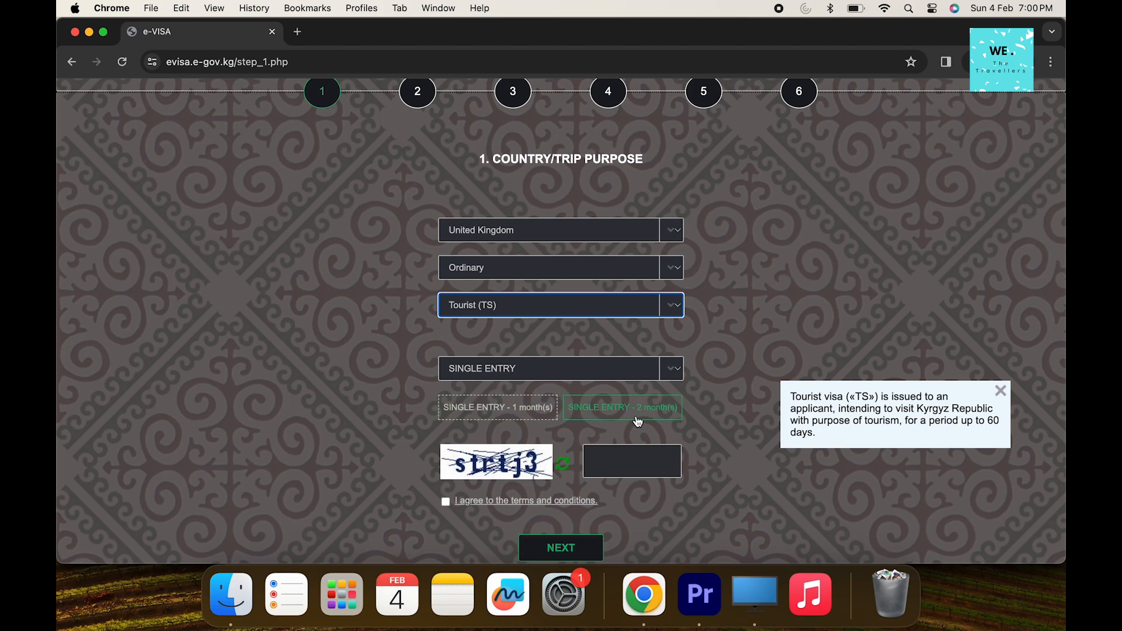
pyautogui.click(534, 422)
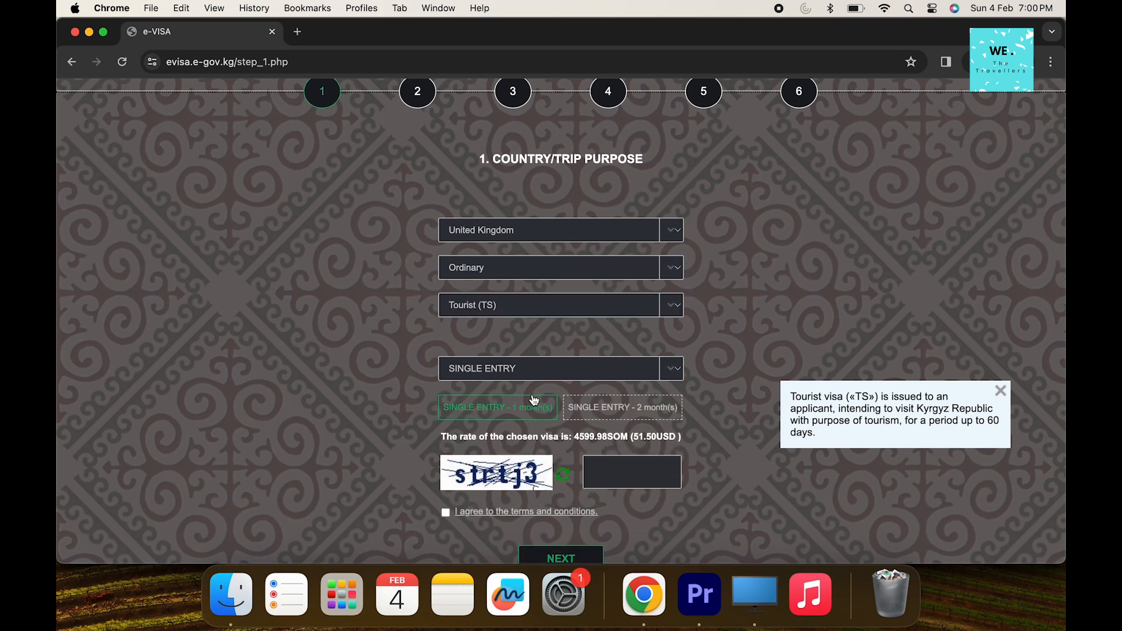
pyautogui.moveTo(581, 439); pyautogui.dragTo(691, 442)
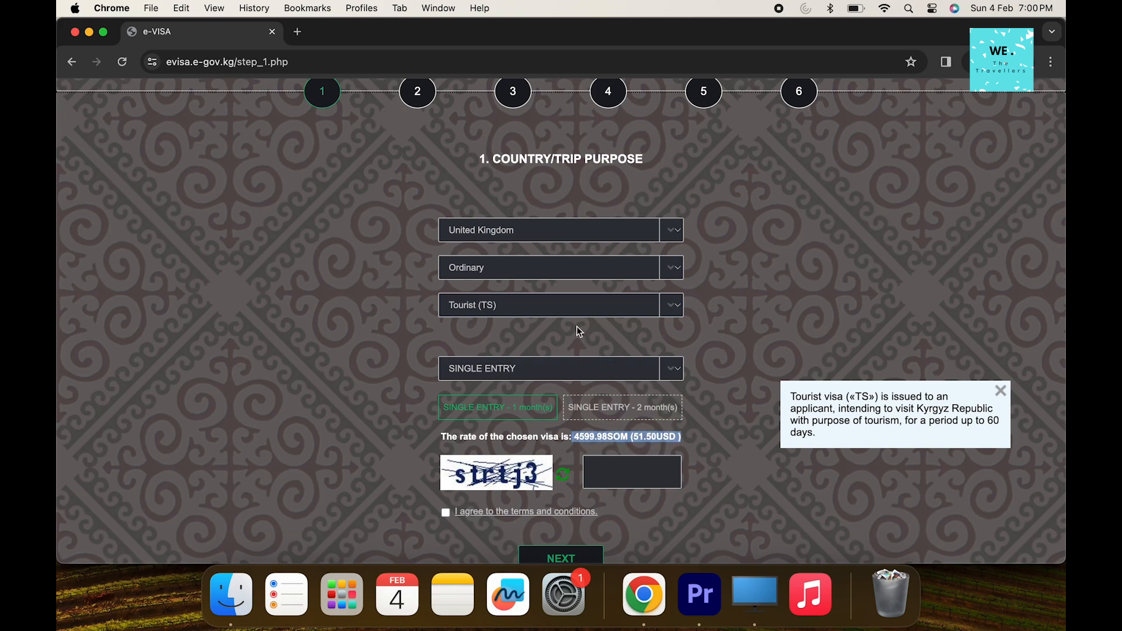
pyautogui.click(566, 305)
pyautogui.click(504, 326)
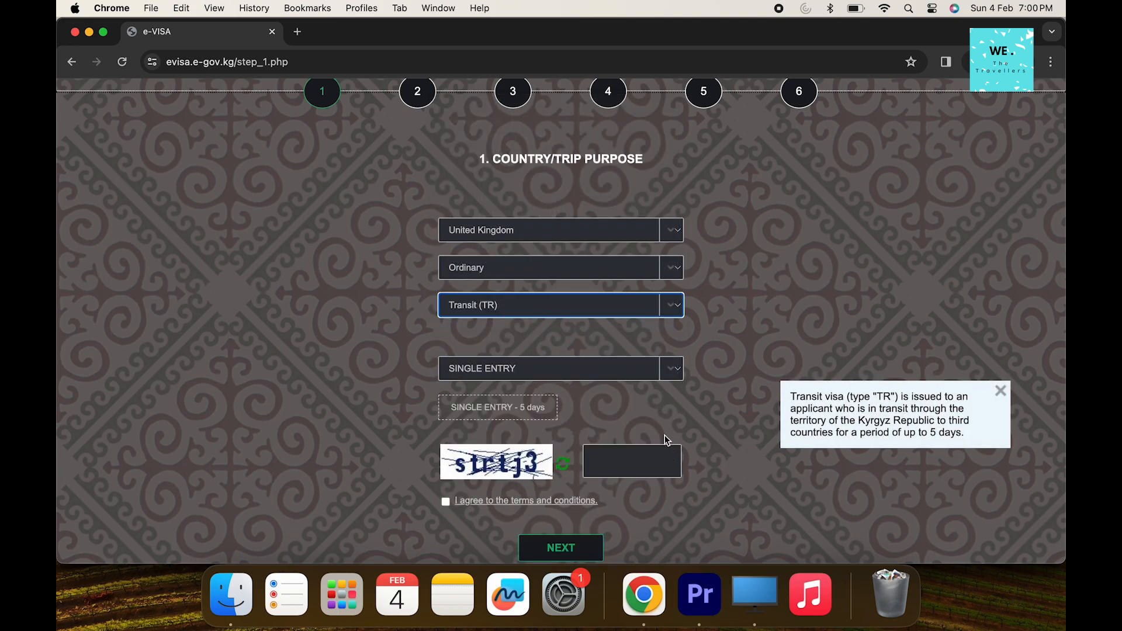
pyautogui.click(505, 408)
pyautogui.moveTo(688, 442); pyautogui.dragTo(573, 441)
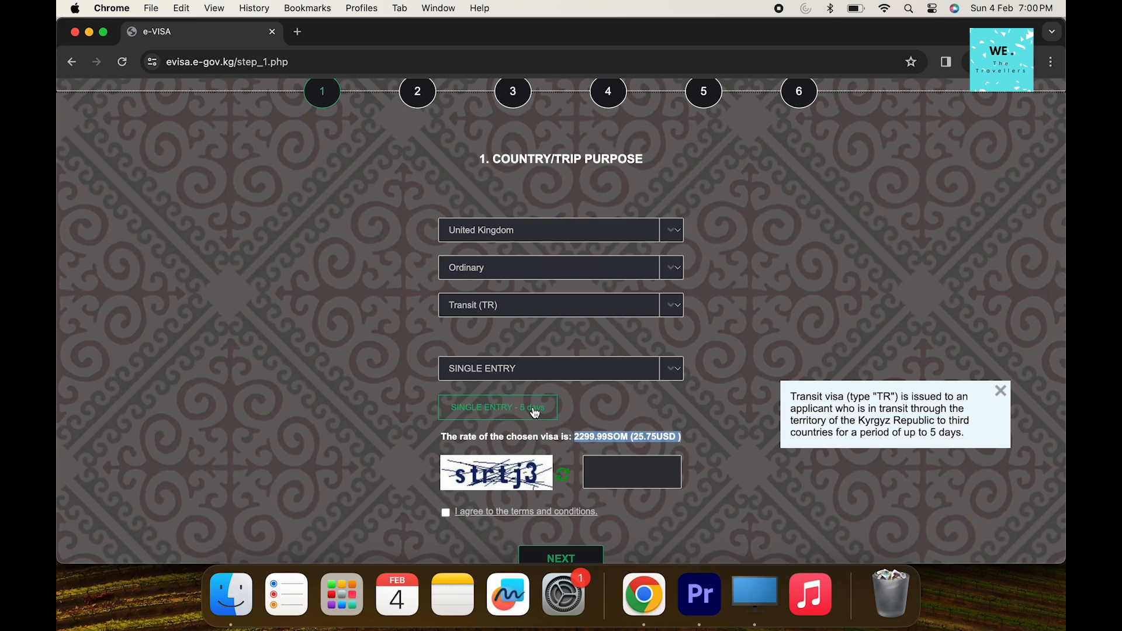
# Switch back to Tourist (TS) with a single-entry one-month visa
pyautogui.click(516, 374)
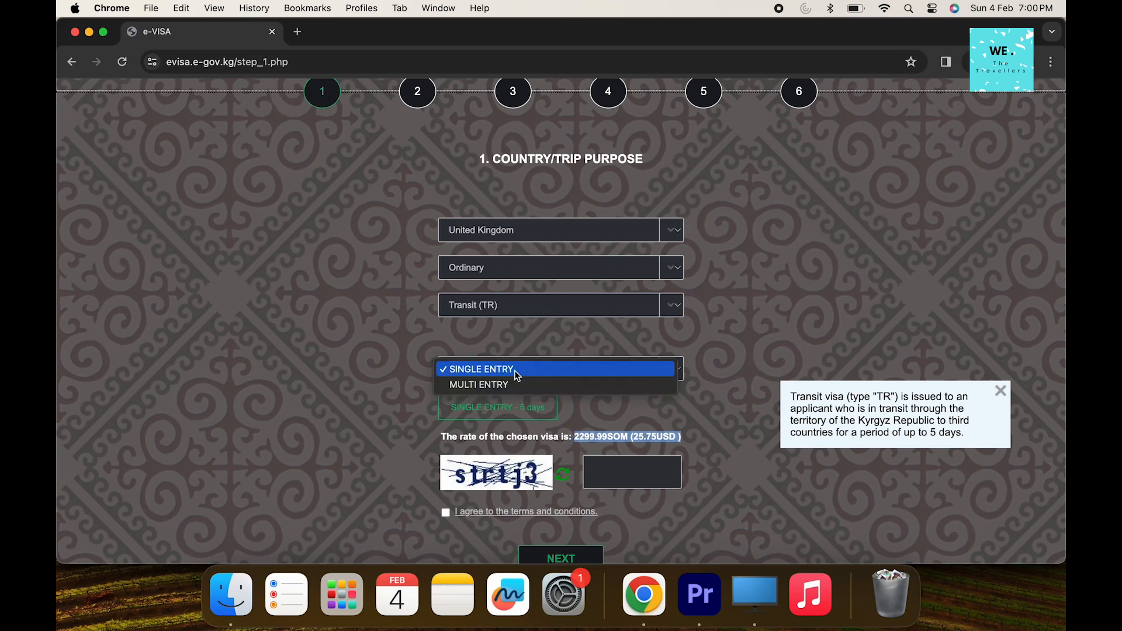
pyautogui.click(532, 307)
pyautogui.click(532, 308)
pyautogui.click(532, 292)
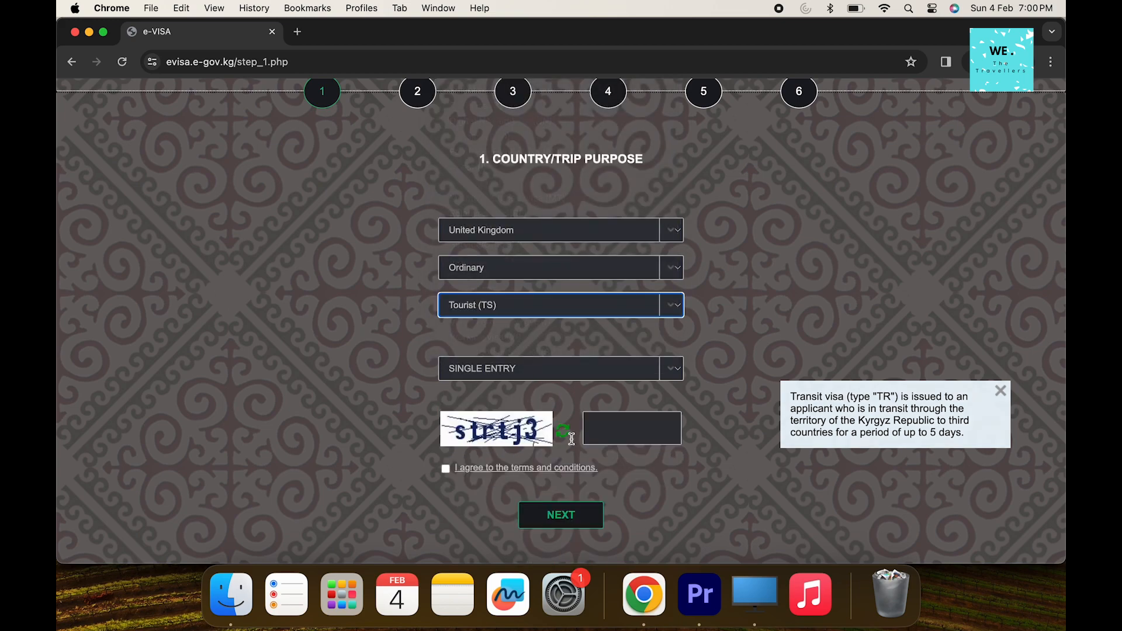
pyautogui.click(507, 409)
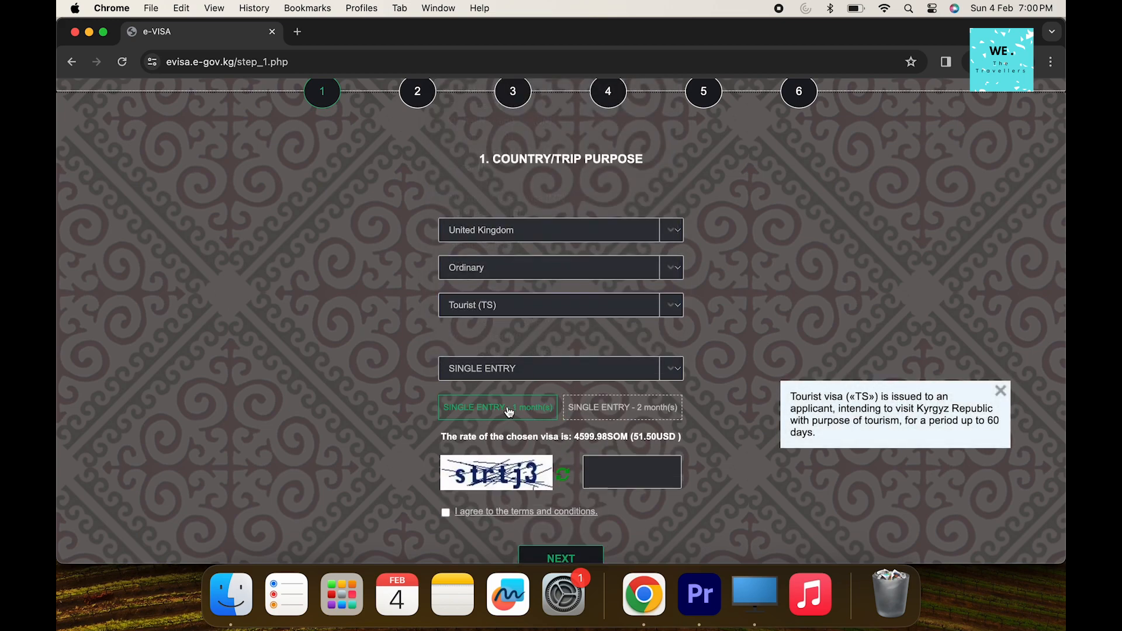
# Enter the captcha and accept the terms and conditions
pyautogui.click(605, 477)
pyautogui.write('strtj3')
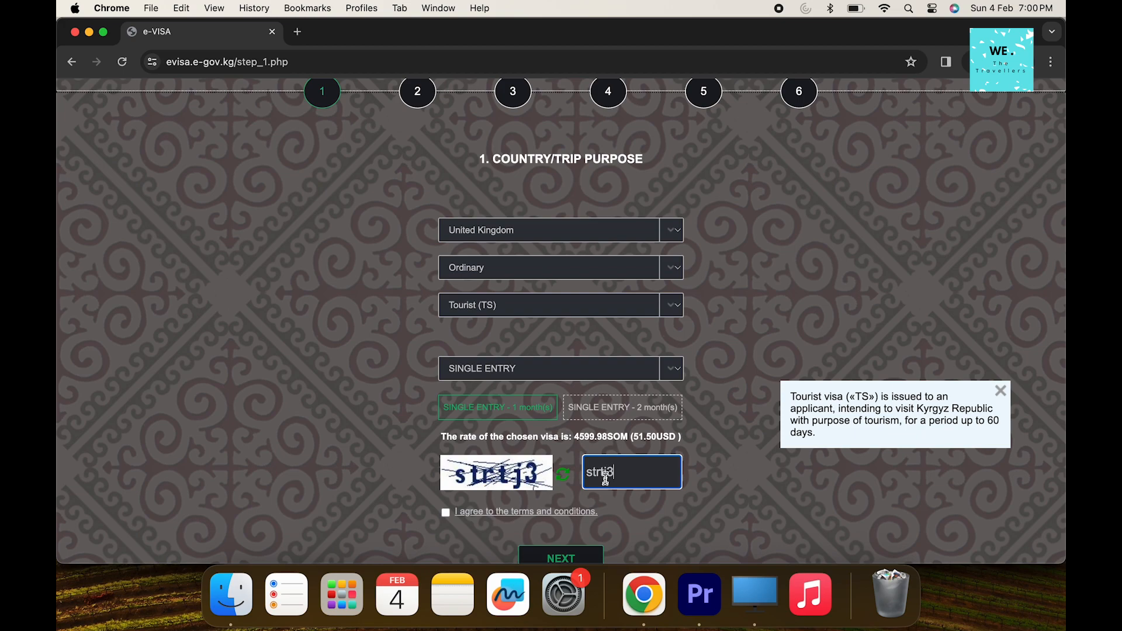
pyautogui.click(445, 513)
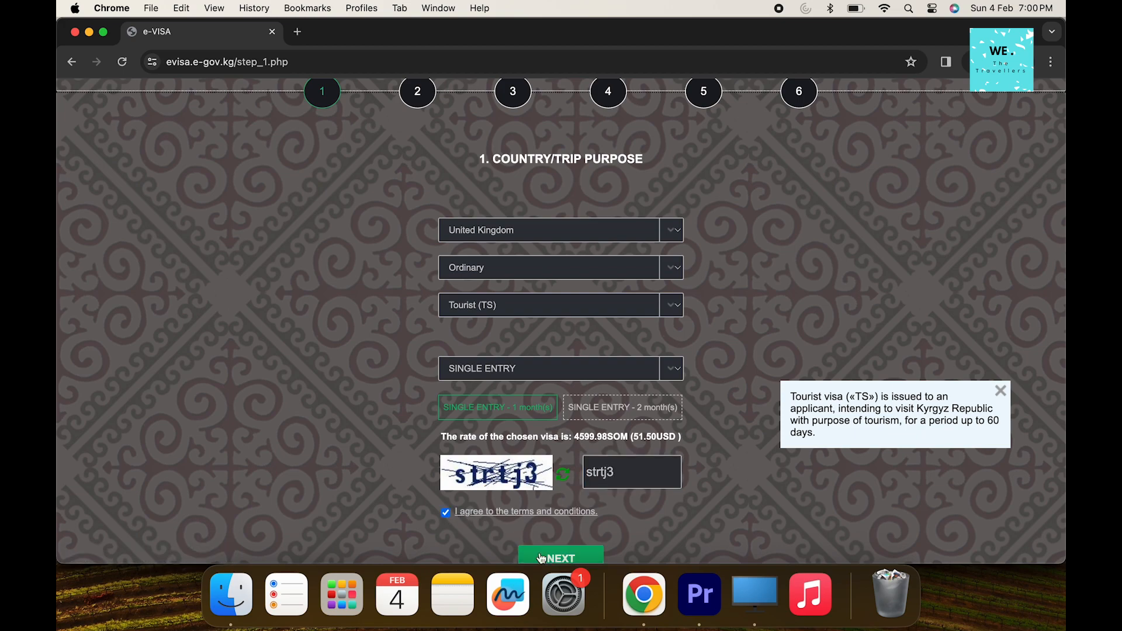
# Go to Main Data and enter the applicant's name, date of birth and passport number
pyautogui.click(554, 559)
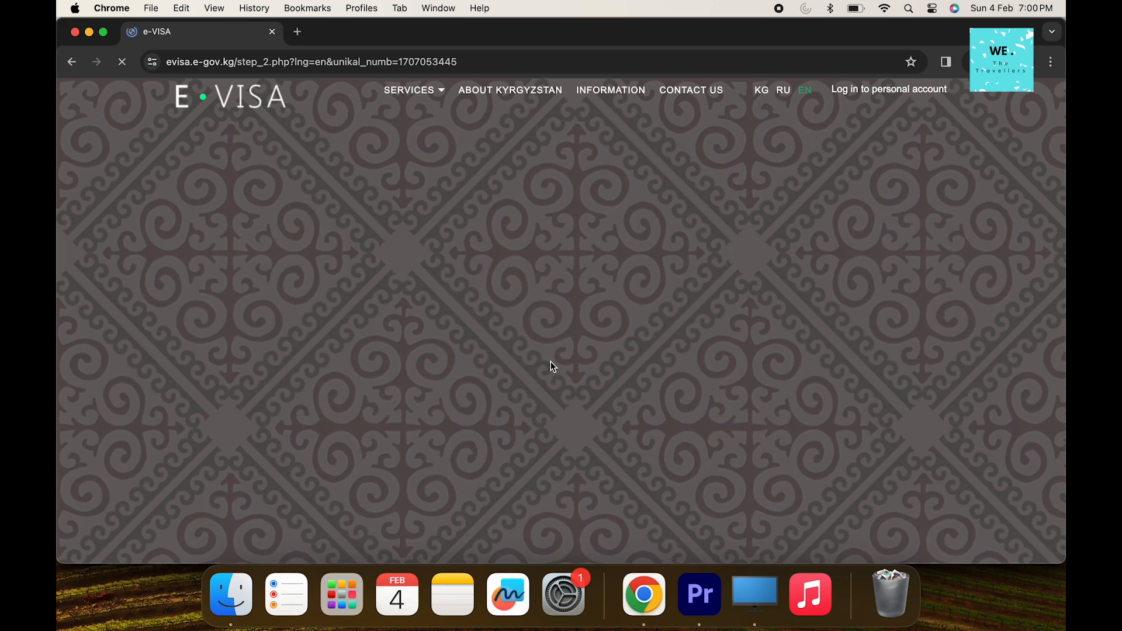
pyautogui.write('mes')
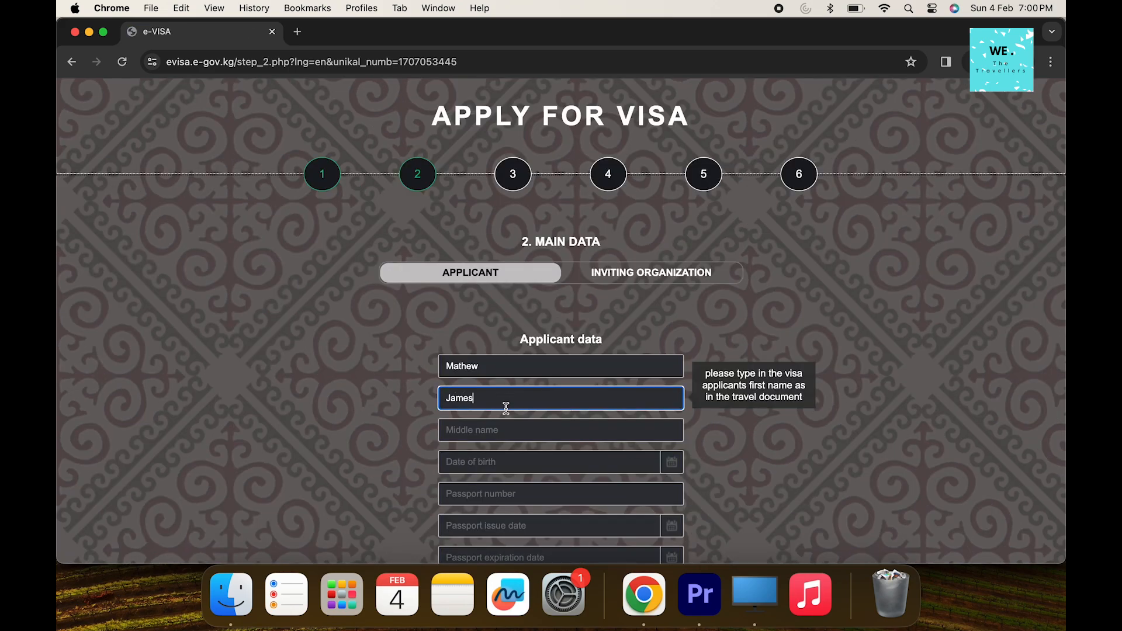
pyautogui.click(674, 465)
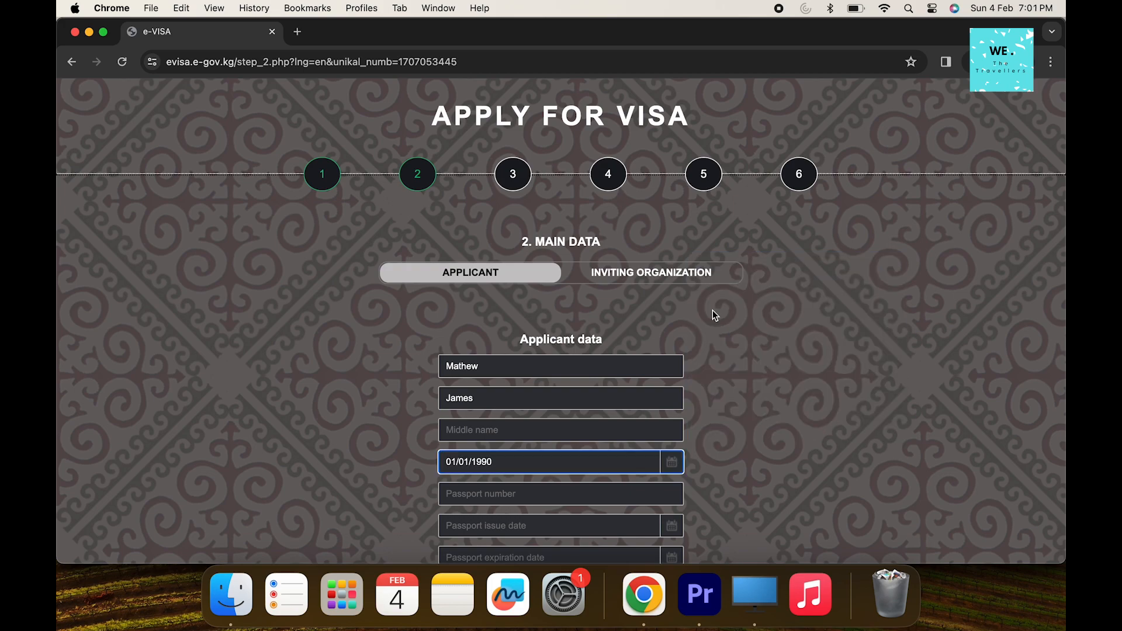
pyautogui.click(599, 494)
pyautogui.write('M123456')
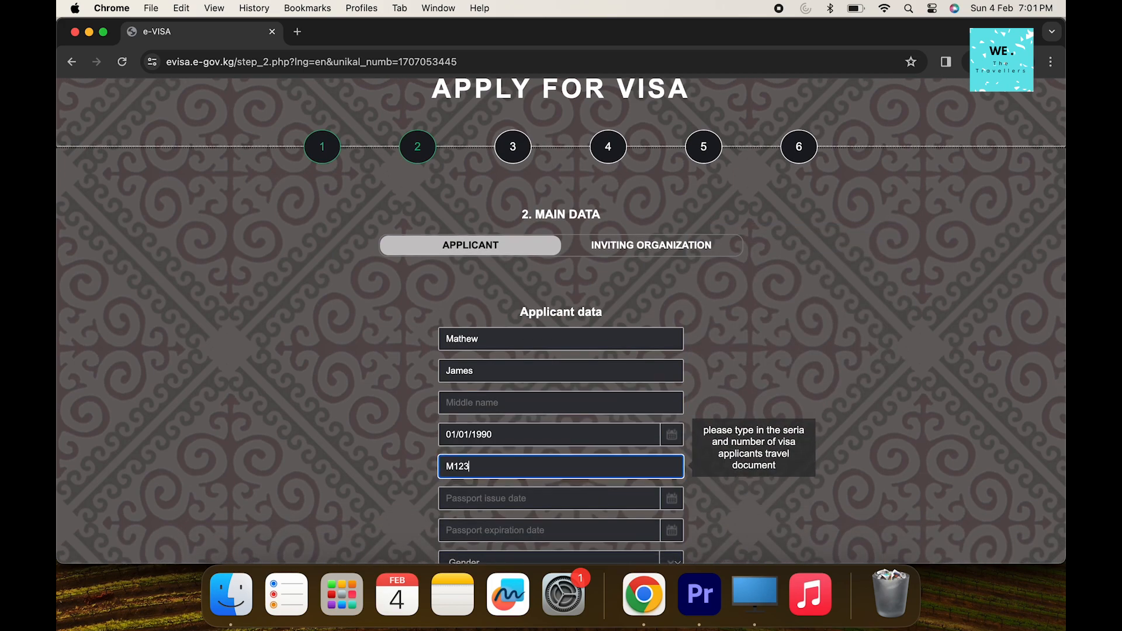
# Set passport issue 01/01/2016, expiry 01/12/2025 and gender Male, then show Inviting Organization
pyautogui.click(673, 498)
pyautogui.click(826, 346)
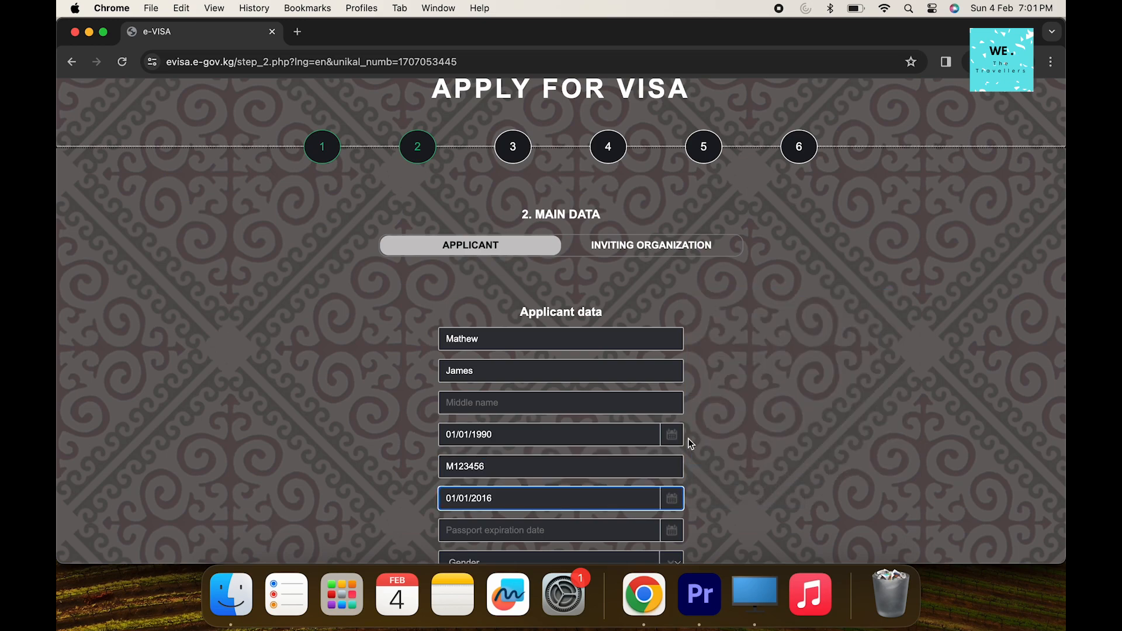
pyautogui.click(673, 530)
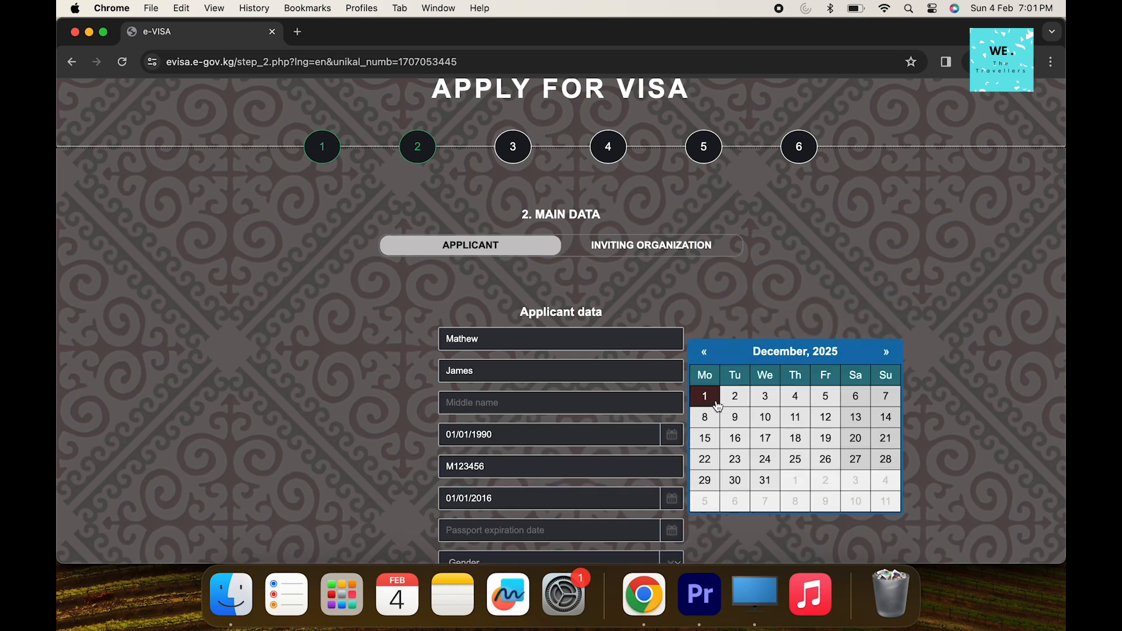
pyautogui.click(715, 400)
pyautogui.scroll(-1, 716, 403)
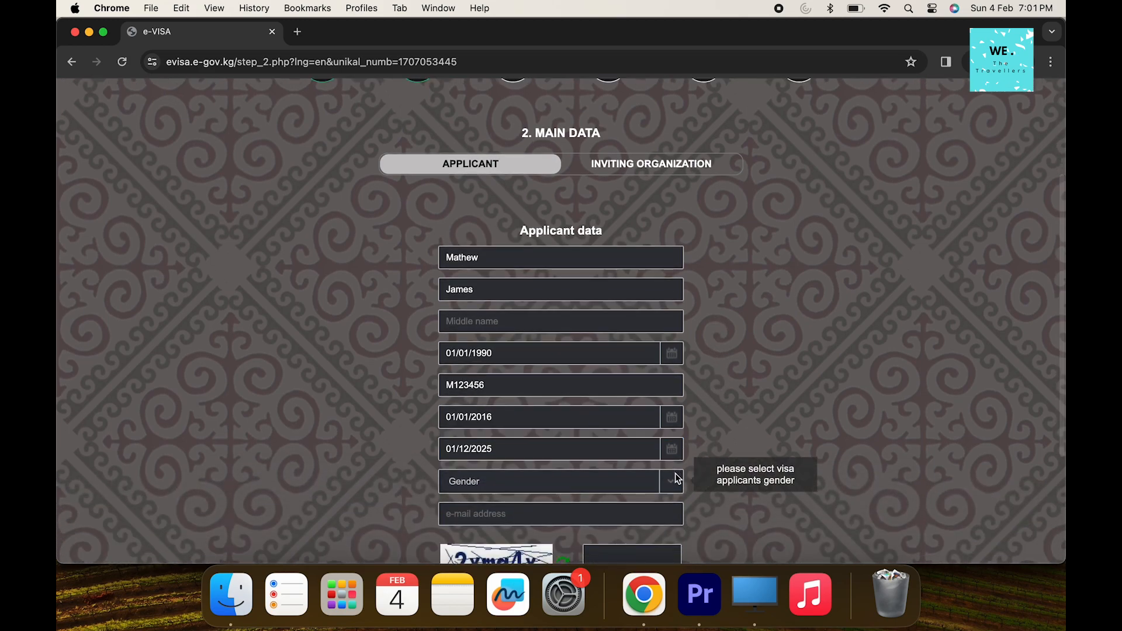
pyautogui.click(674, 482)
pyautogui.click(549, 498)
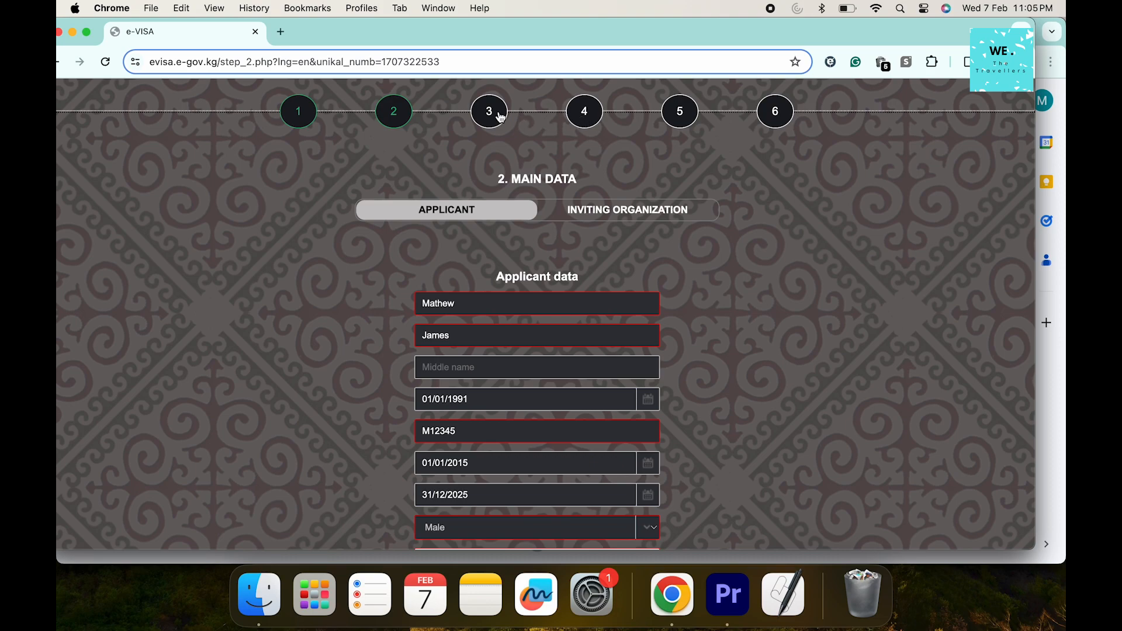
pyautogui.click(617, 223)
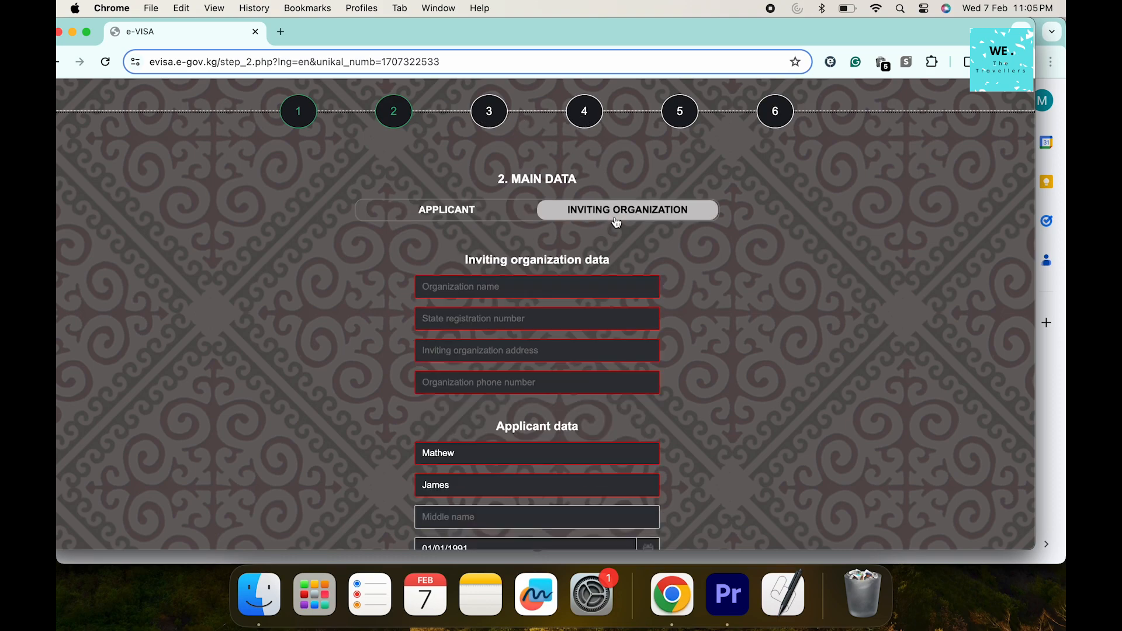
# Enter Kyrgyz Tour Guide as the organization and correct its state registration number
pyautogui.click(551, 288)
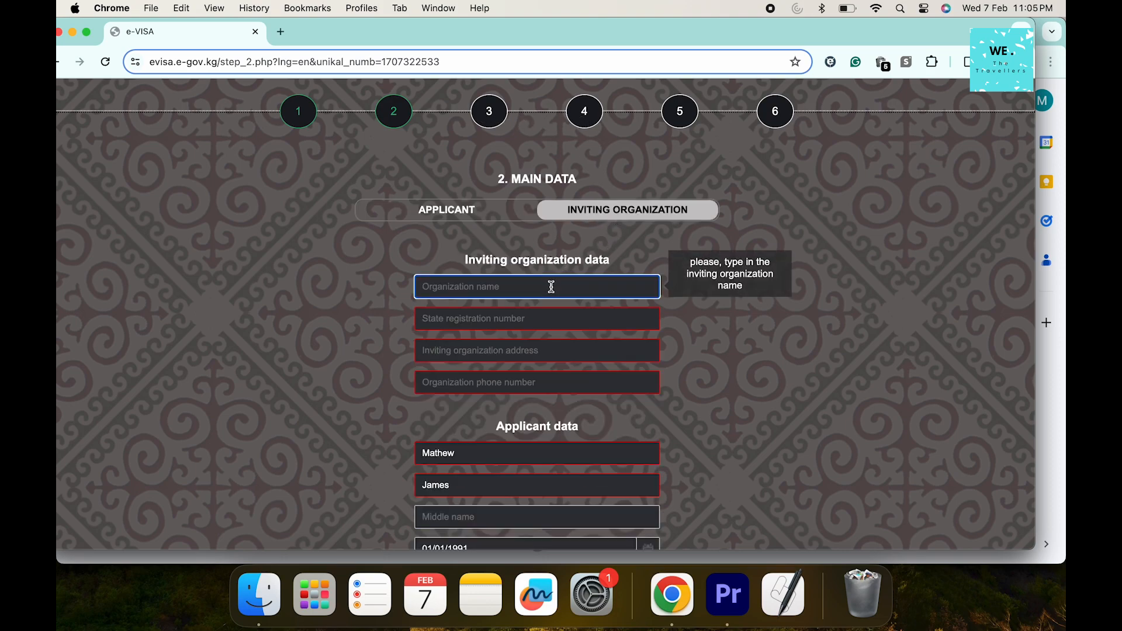
pyautogui.write('Kyrgyz Tour Guide')
pyautogui.click(526, 314)
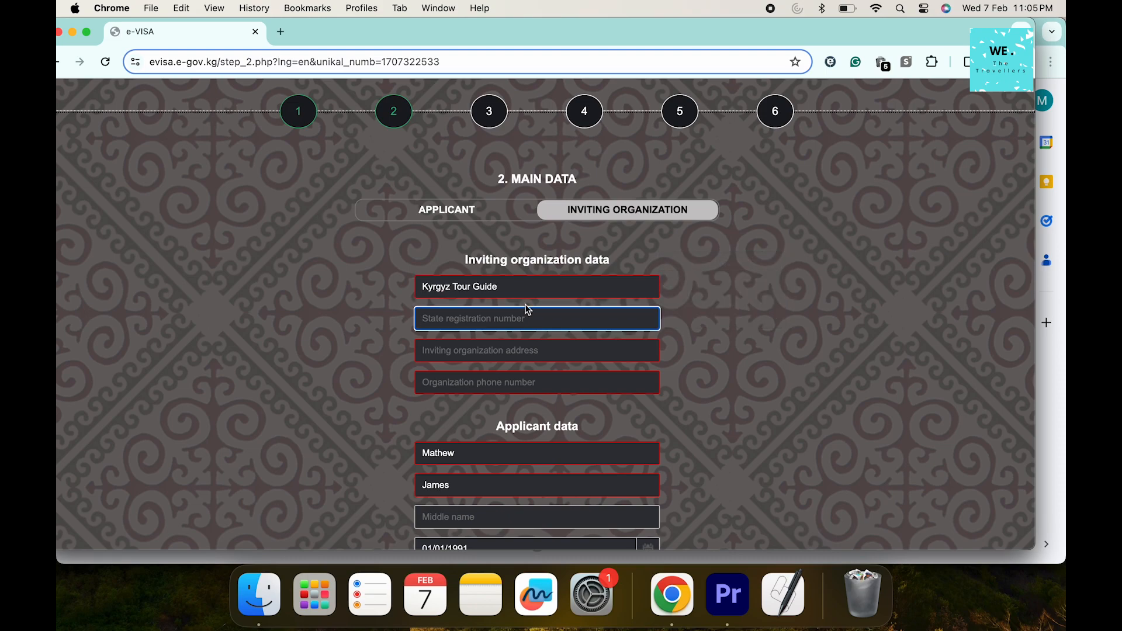
pyautogui.write('12312312312312')
pyautogui.click(497, 354)
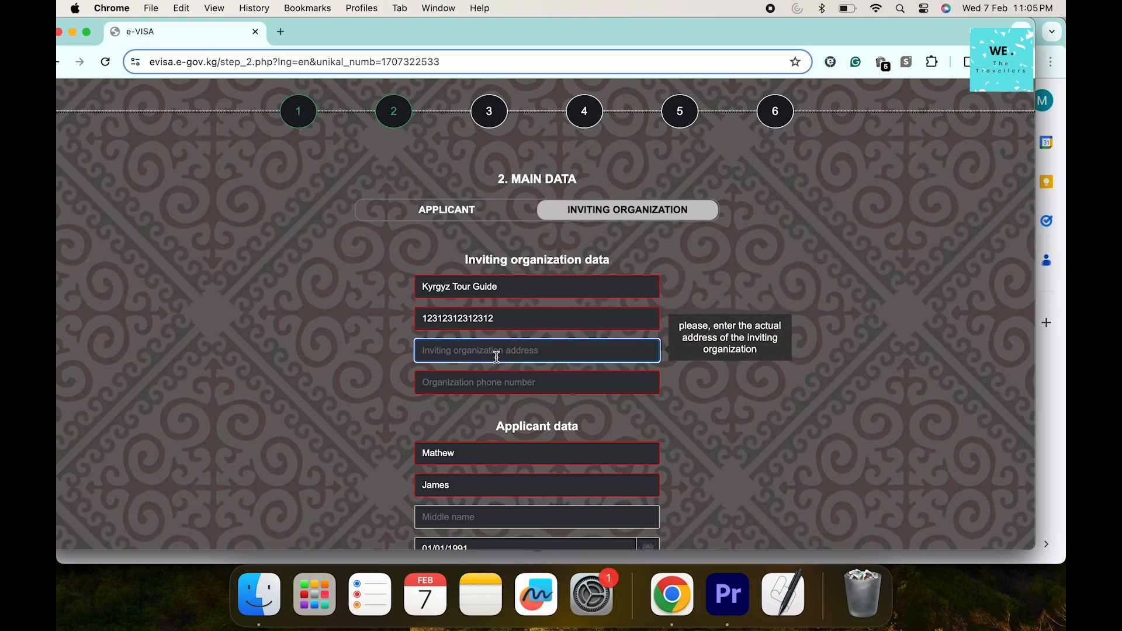
pyautogui.click(513, 317)
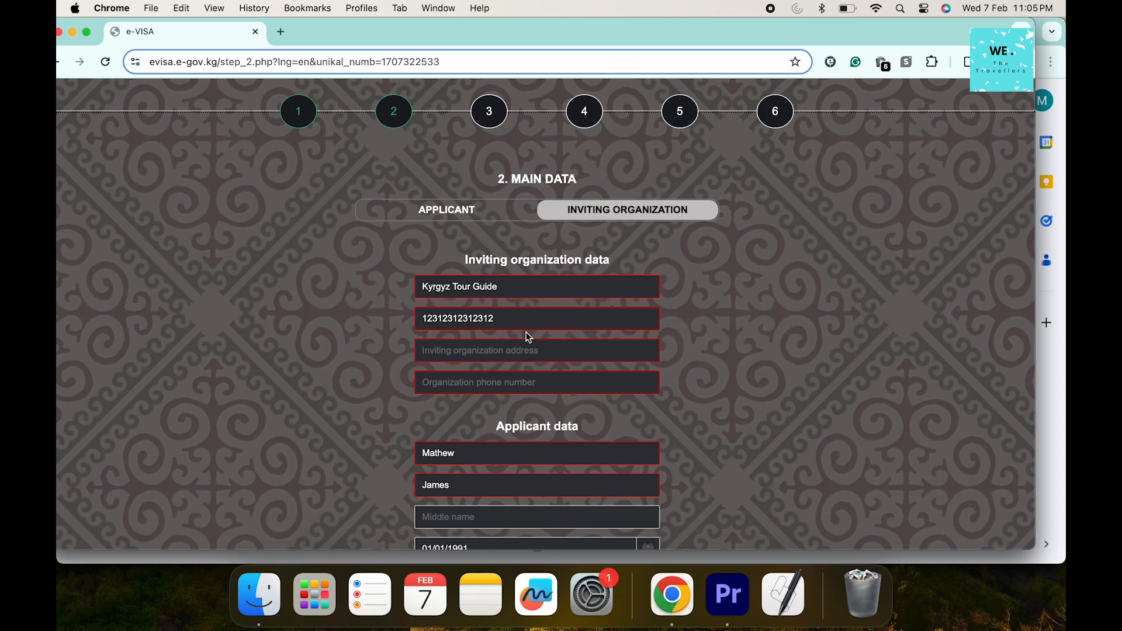
pyautogui.press('BackSpace')
pyautogui.press('BackSpace')
pyautogui.press('BackSpace')
pyautogui.press('BackSpace')
pyautogui.write('11111')
# Fill in the organization's address and phone number, then scroll down to the captcha
pyautogui.click(502, 343)
pyautogui.write('dummy')
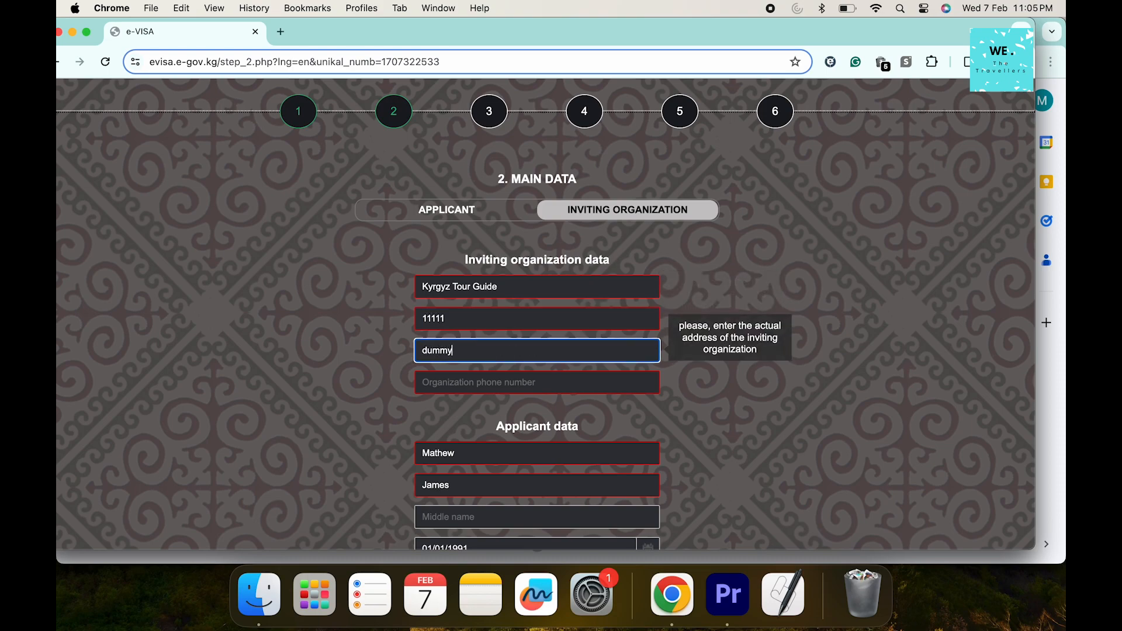
pyautogui.click(510, 378)
pyautogui.write('11')
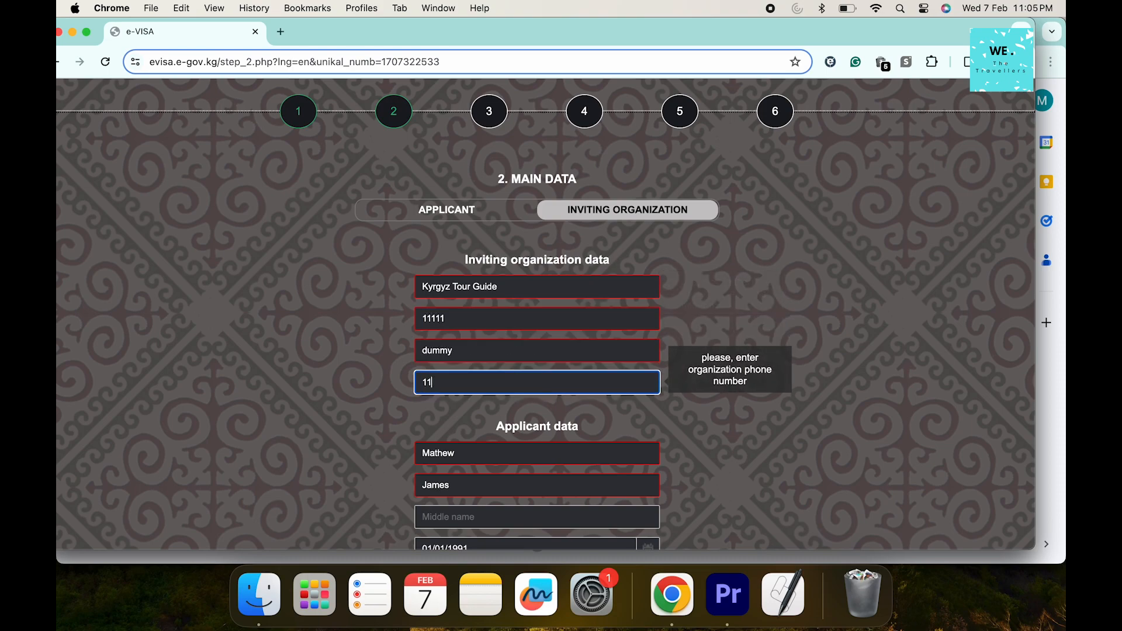
pyautogui.write('1111')
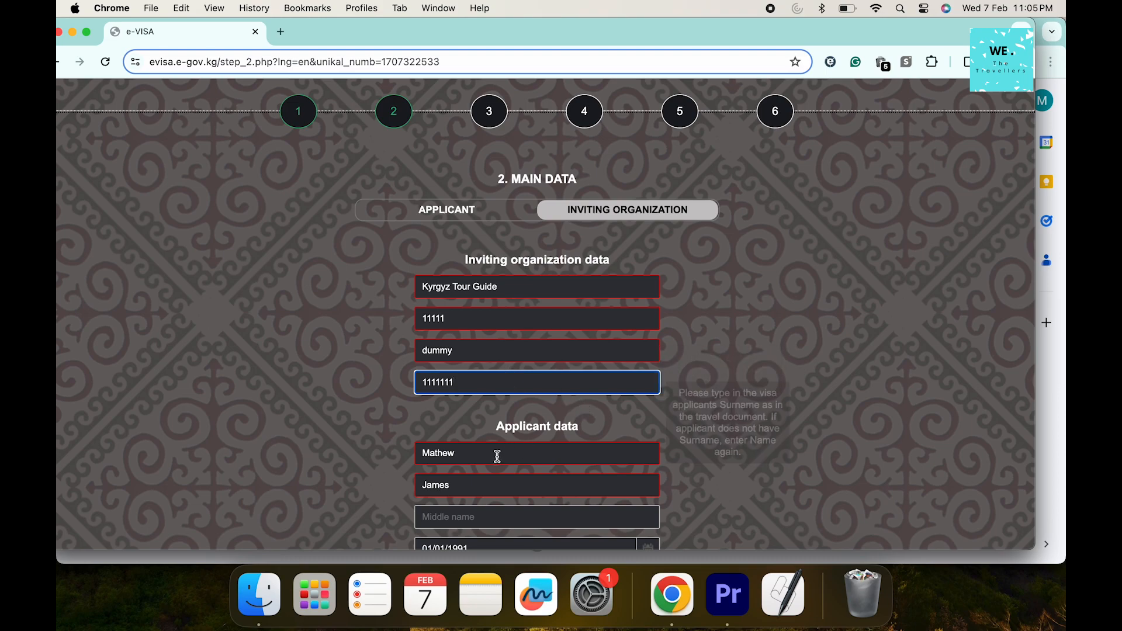
pyautogui.write('1')
pyautogui.scroll(-1, 532, 481)
pyautogui.scroll(-3, 533, 481)
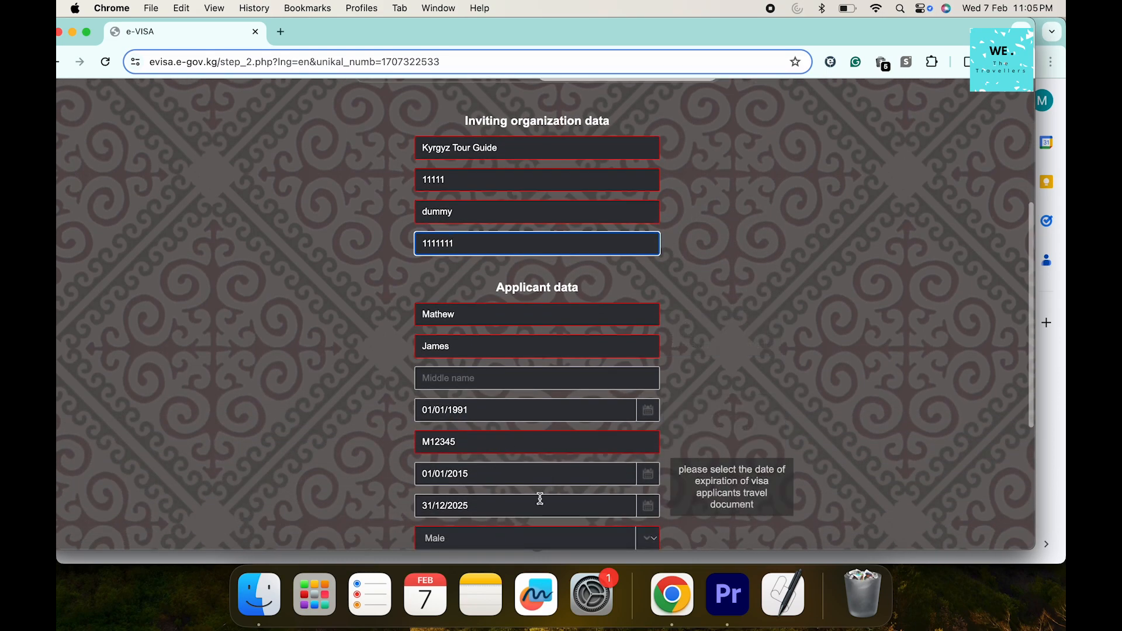
pyautogui.scroll(-2, 539, 497)
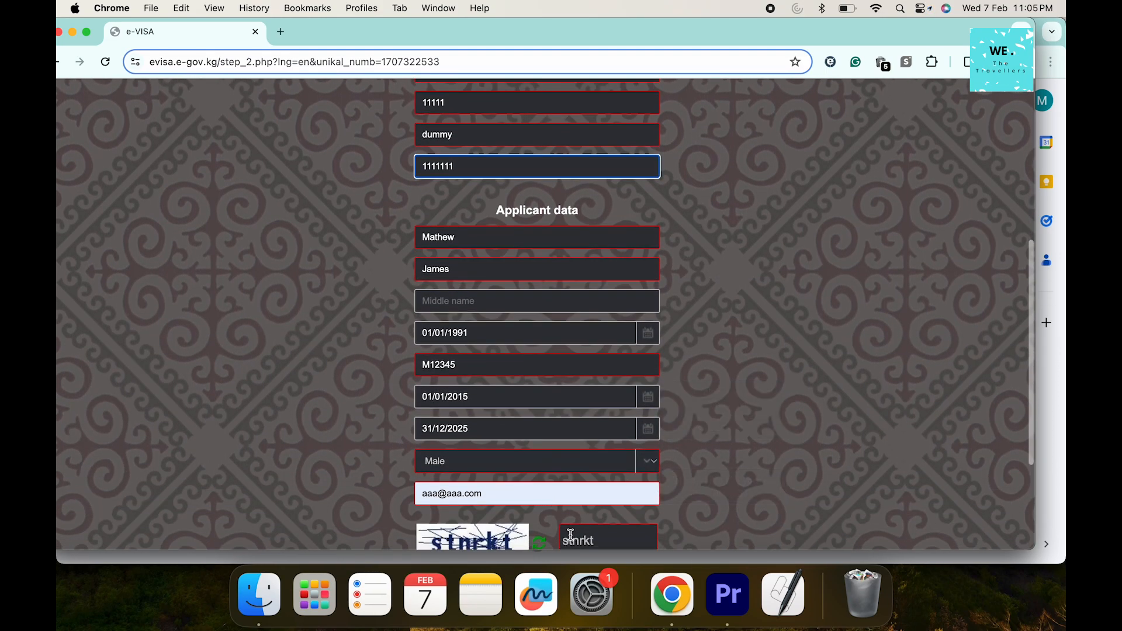
pyautogui.scroll(-1, 568, 526)
pyautogui.scroll(-1, 558, 542)
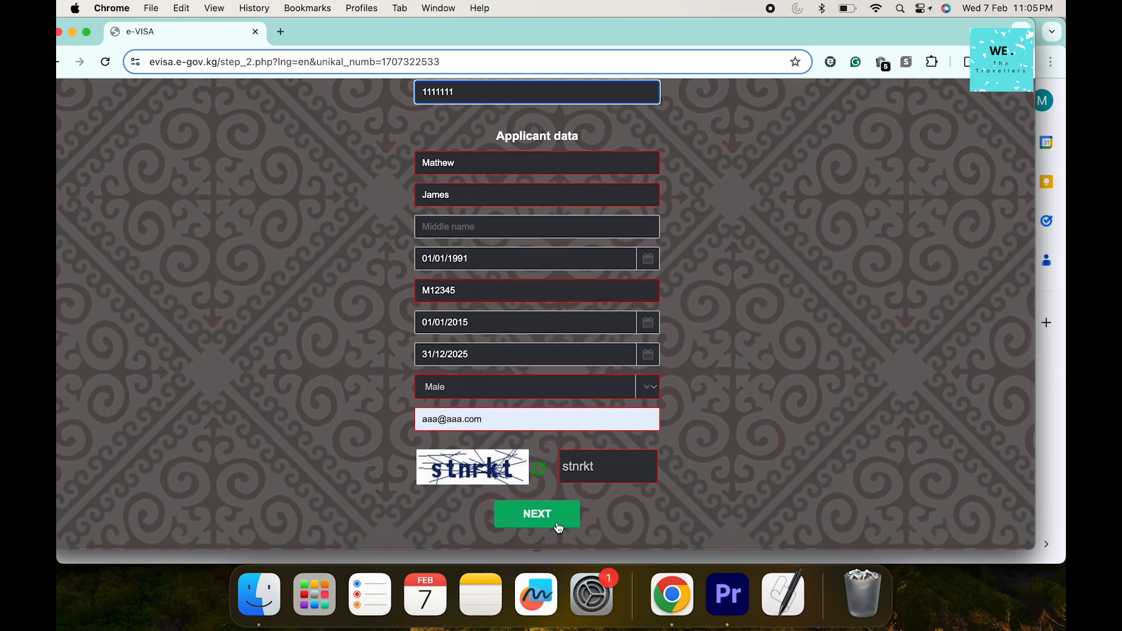
# Submit main data, then enter a contact phone, the pasted hotel stay and purpose Tourism
pyautogui.click(559, 528)
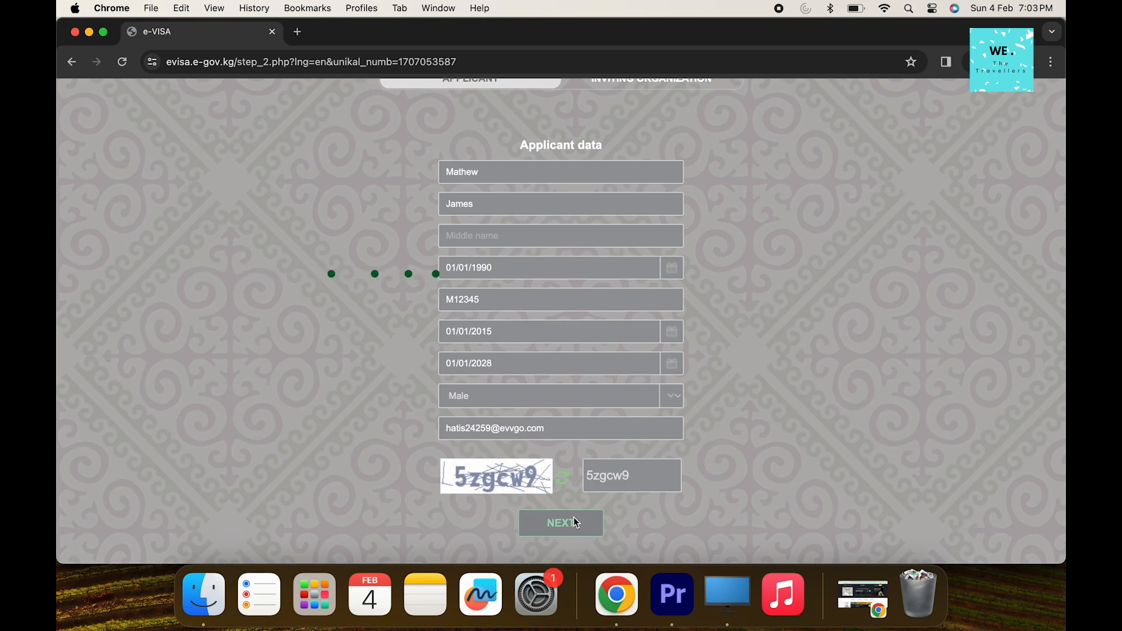
pyautogui.scroll(1, 575, 520)
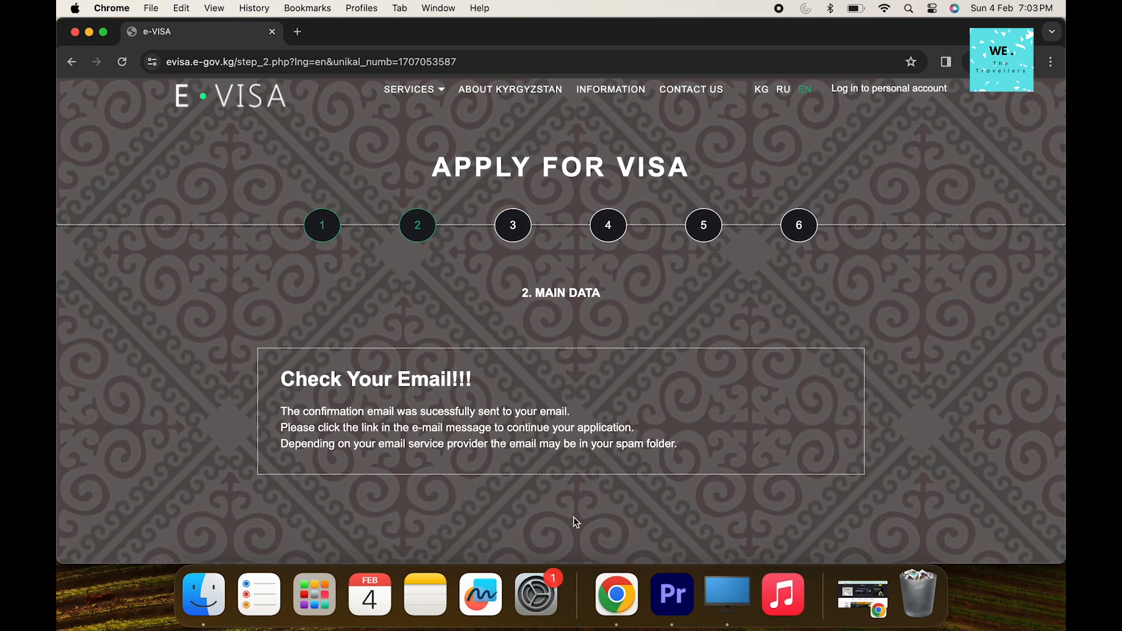
pyautogui.scroll(-2, 575, 521)
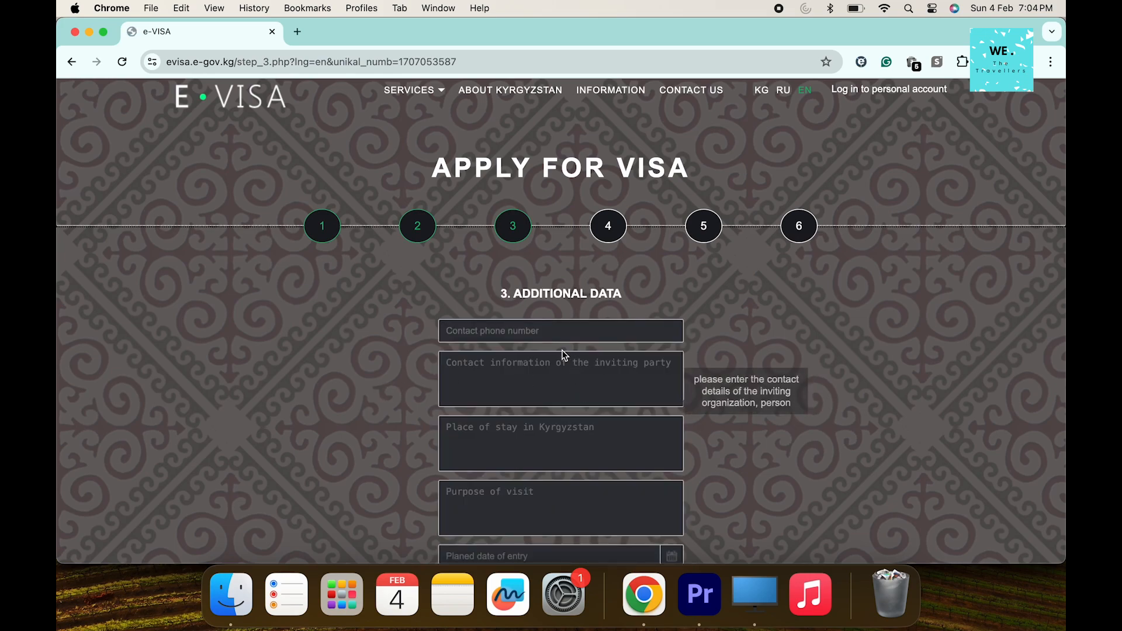
pyautogui.click(564, 338)
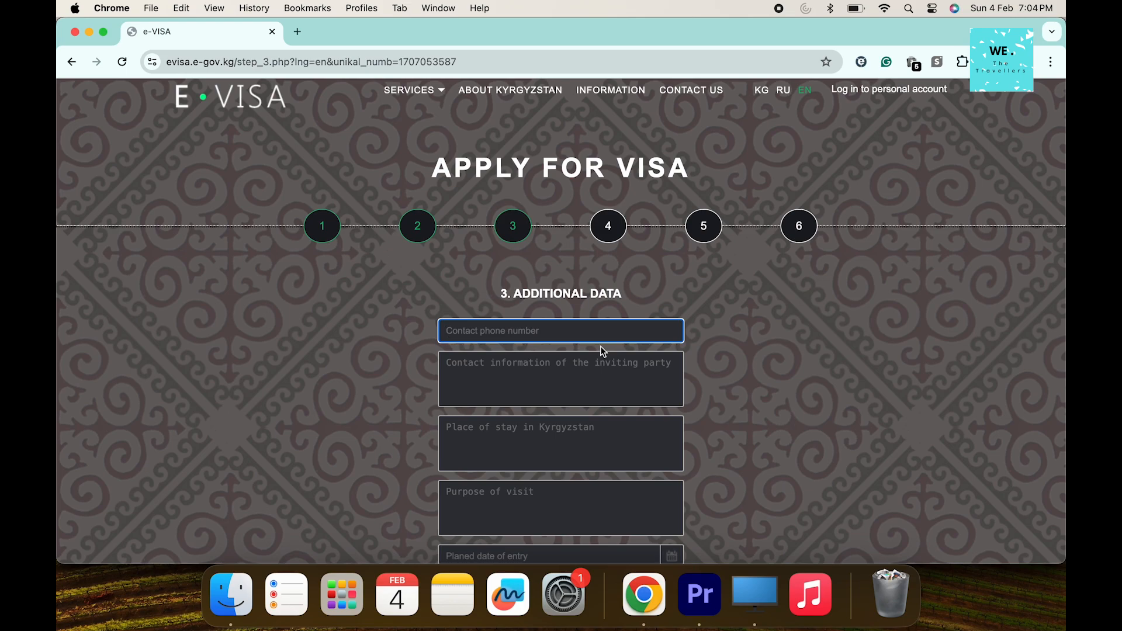
pyautogui.write('9999999999')
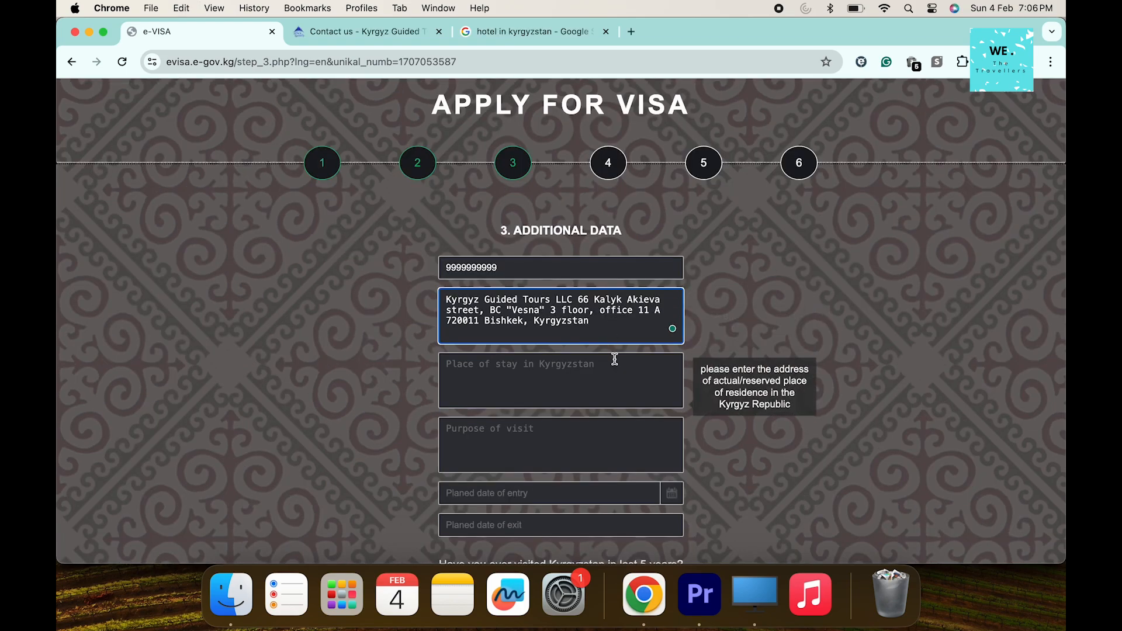
pyautogui.click(614, 360)
pyautogui.press('cmd+v')
pyautogui.click(479, 429)
pyautogui.write('Touris')
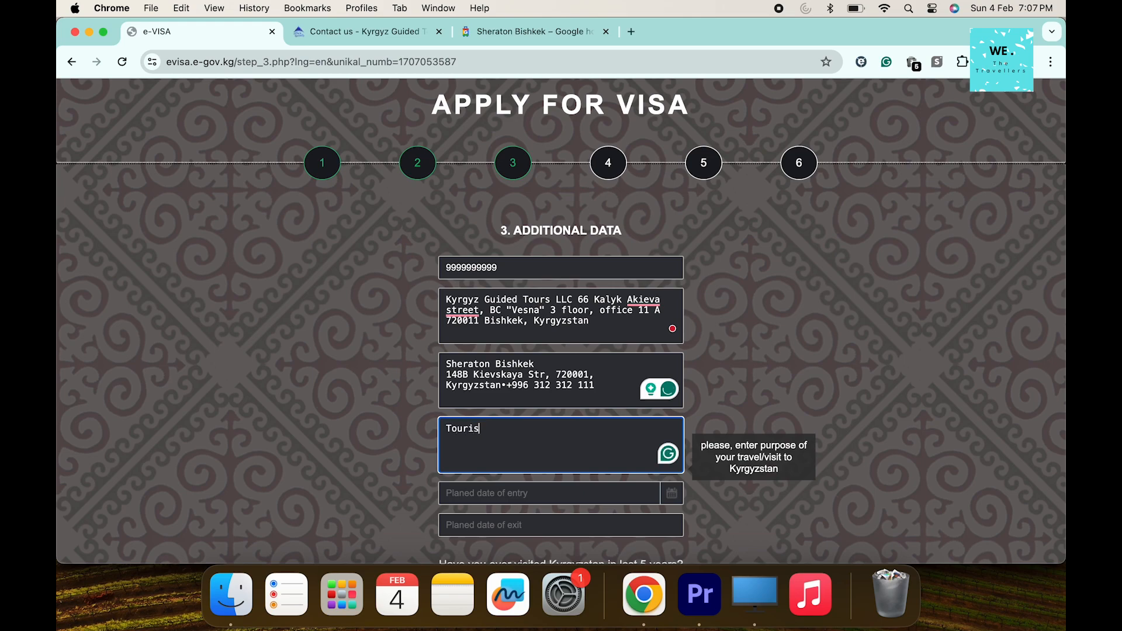
pyautogui.write('m')
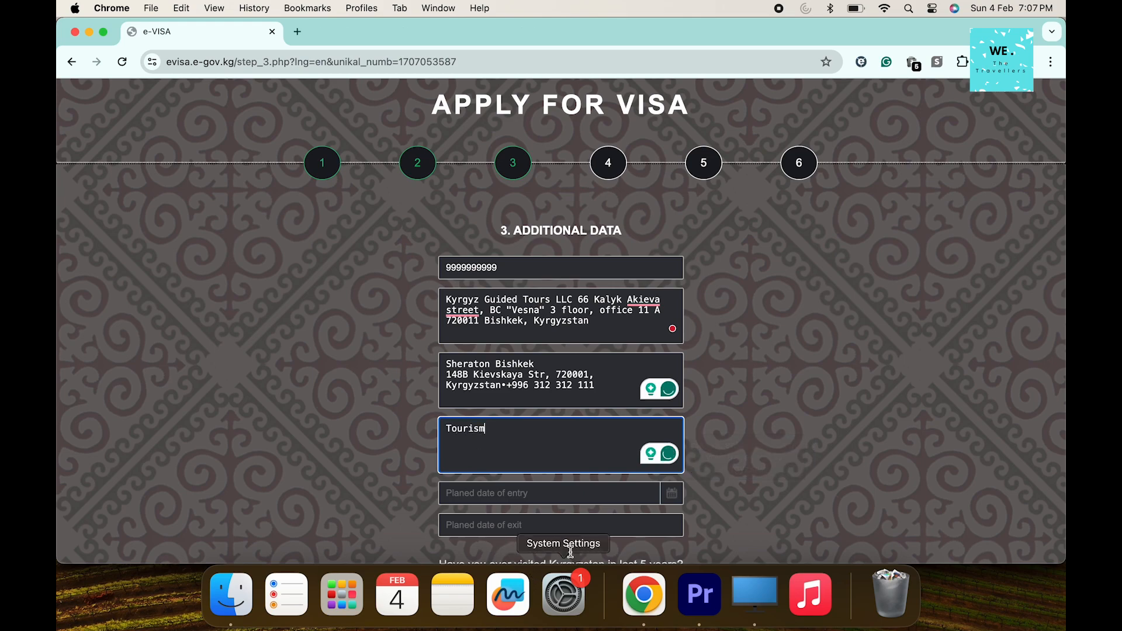
# Set the planned entry date to 22/02/2024 and exit date to 01/03/2024
pyautogui.click(673, 491)
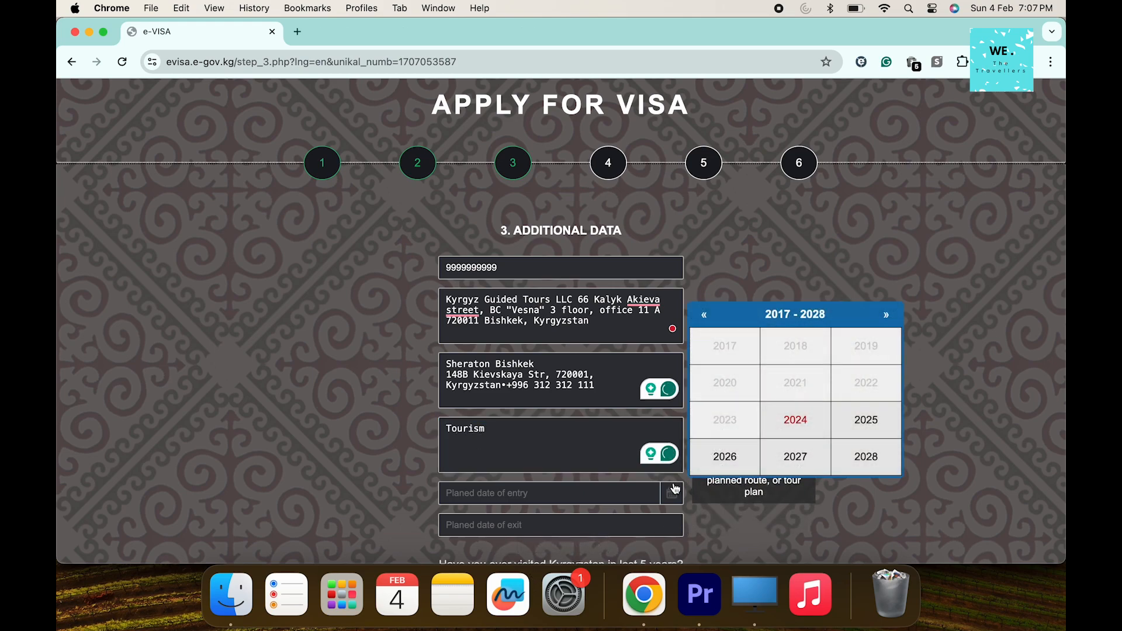
pyautogui.click(807, 428)
pyautogui.click(821, 357)
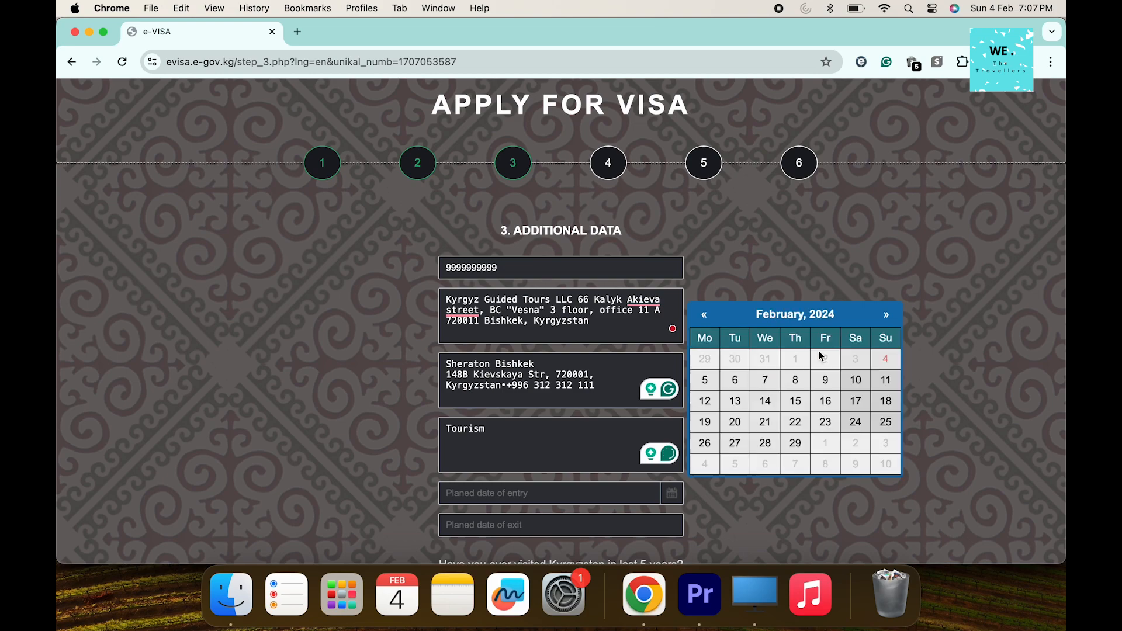
pyautogui.click(793, 421)
pyautogui.click(672, 526)
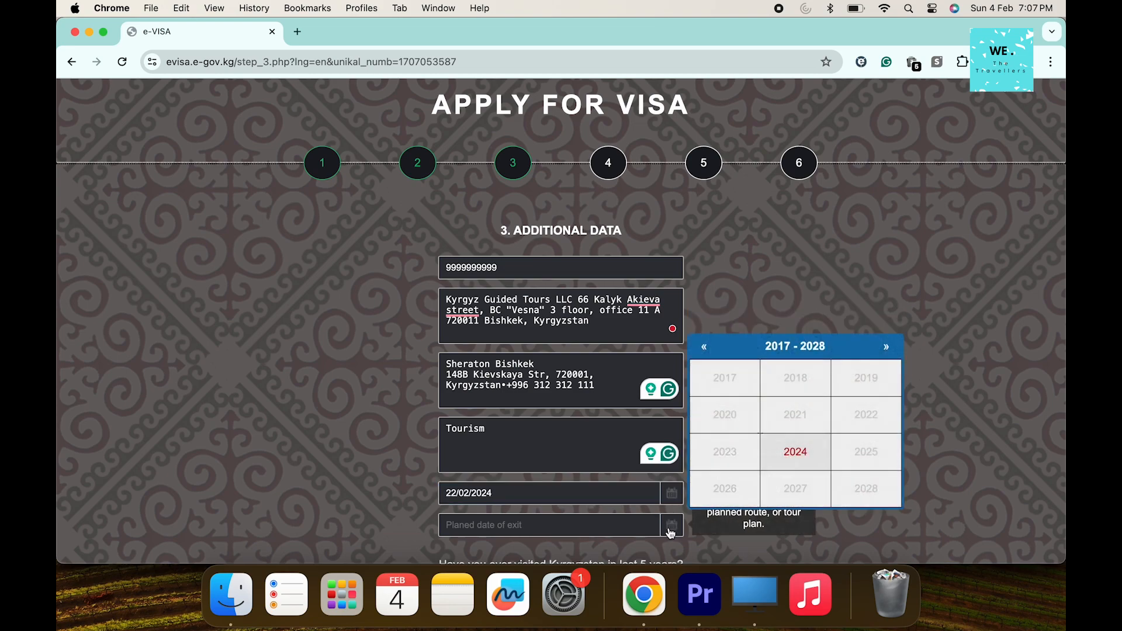
pyautogui.click(793, 456)
pyautogui.click(853, 386)
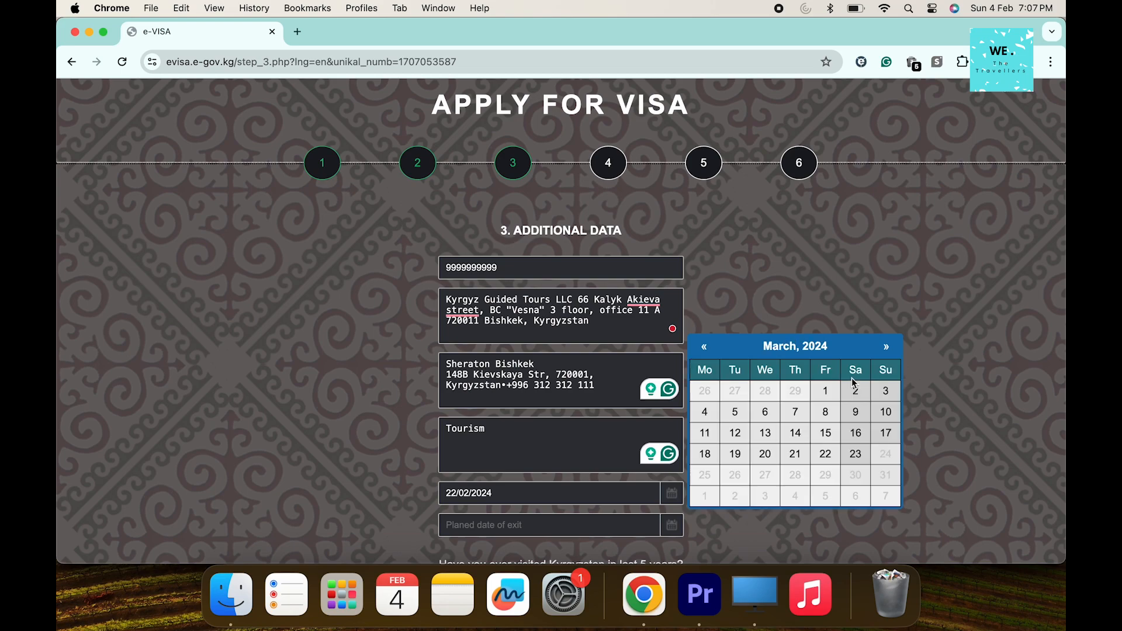
pyautogui.click(836, 395)
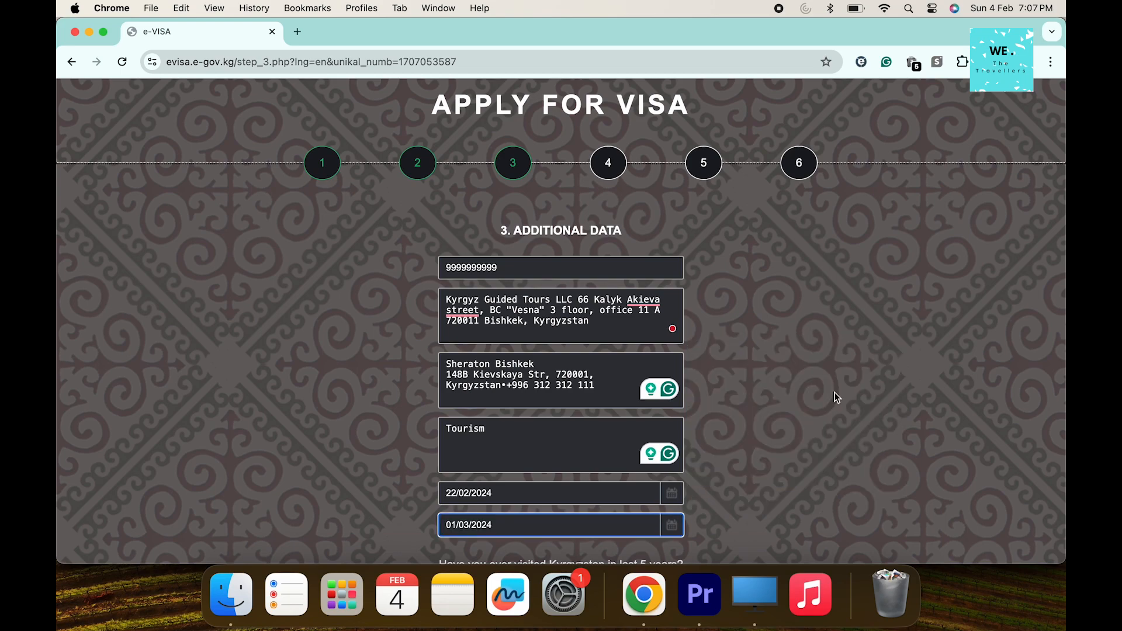
# Answer No to the previous visa rejection question and submit the additional data
pyautogui.scroll(-3, 701, 465)
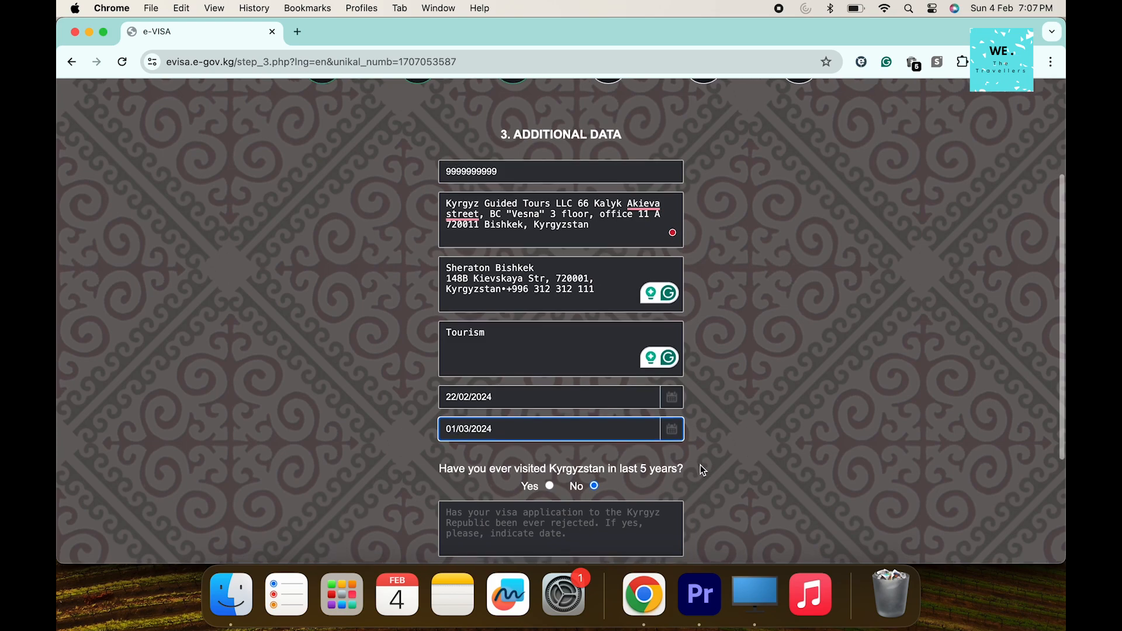
pyautogui.scroll(-3, 608, 510)
pyautogui.click(570, 439)
pyautogui.scroll(-2, 571, 439)
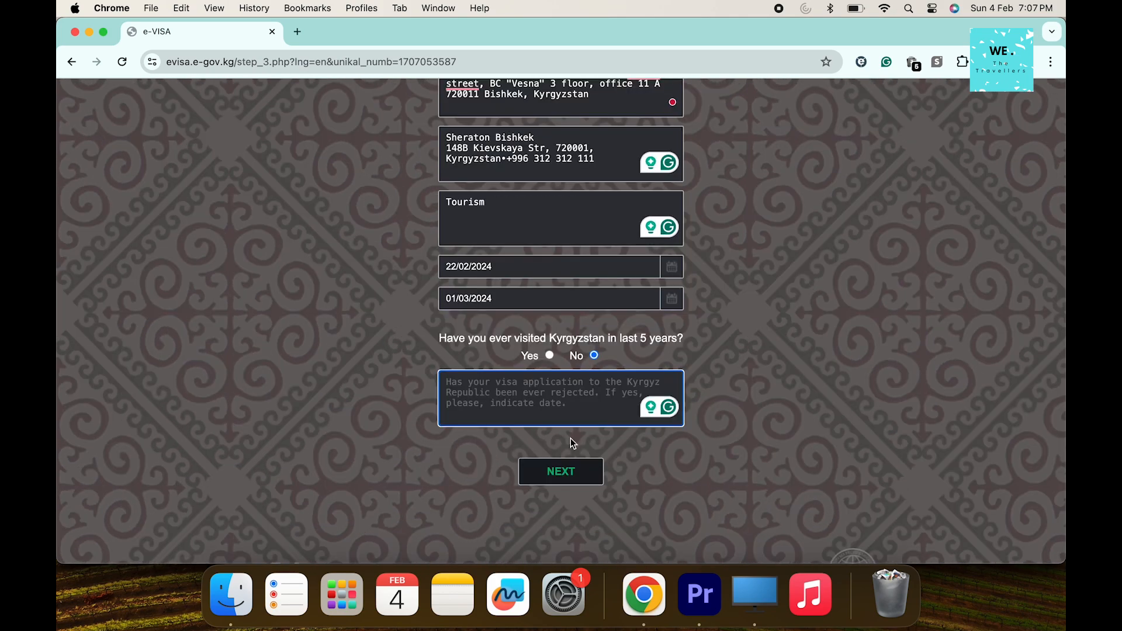
pyautogui.write('No')
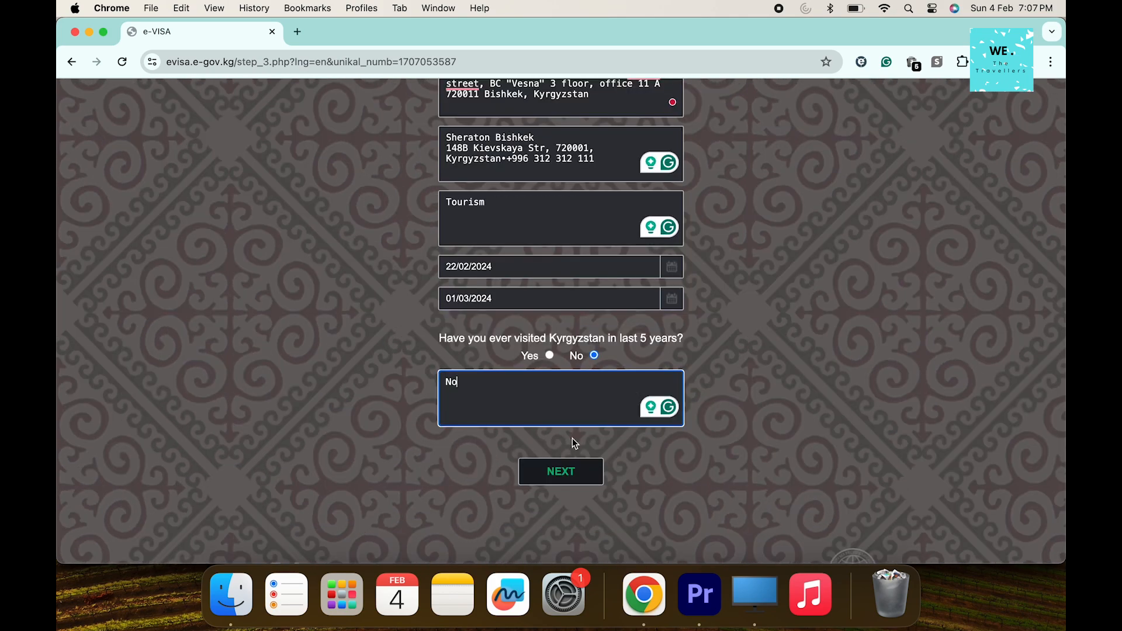
pyautogui.click(587, 475)
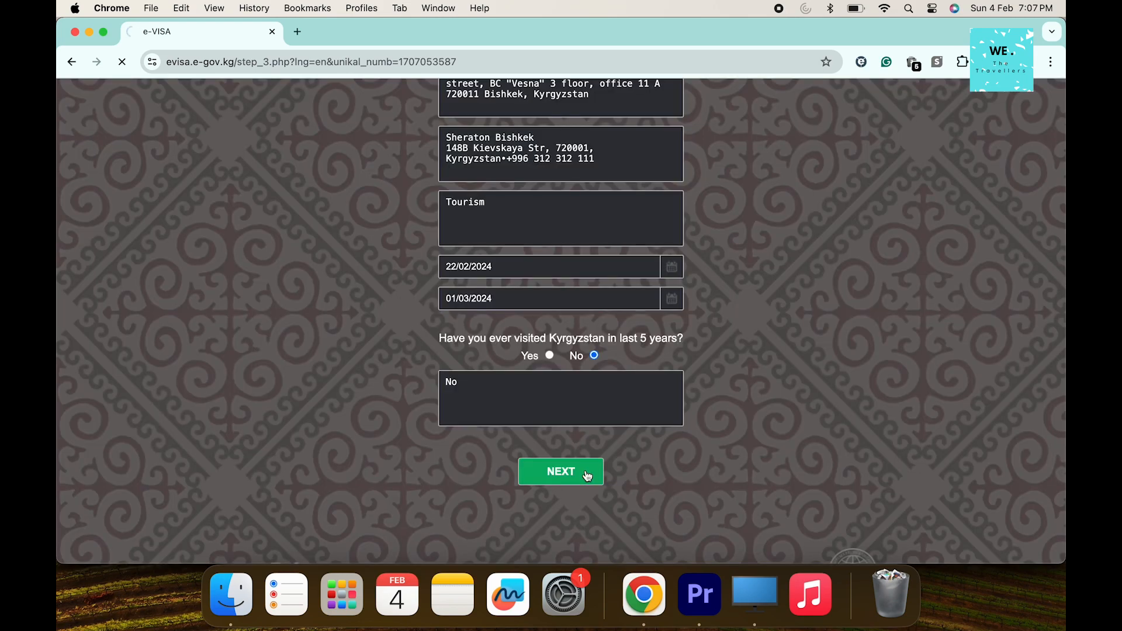
# Continue past Photo & Documents and confirm the previewed application data
pyautogui.scroll(-1, 586, 470)
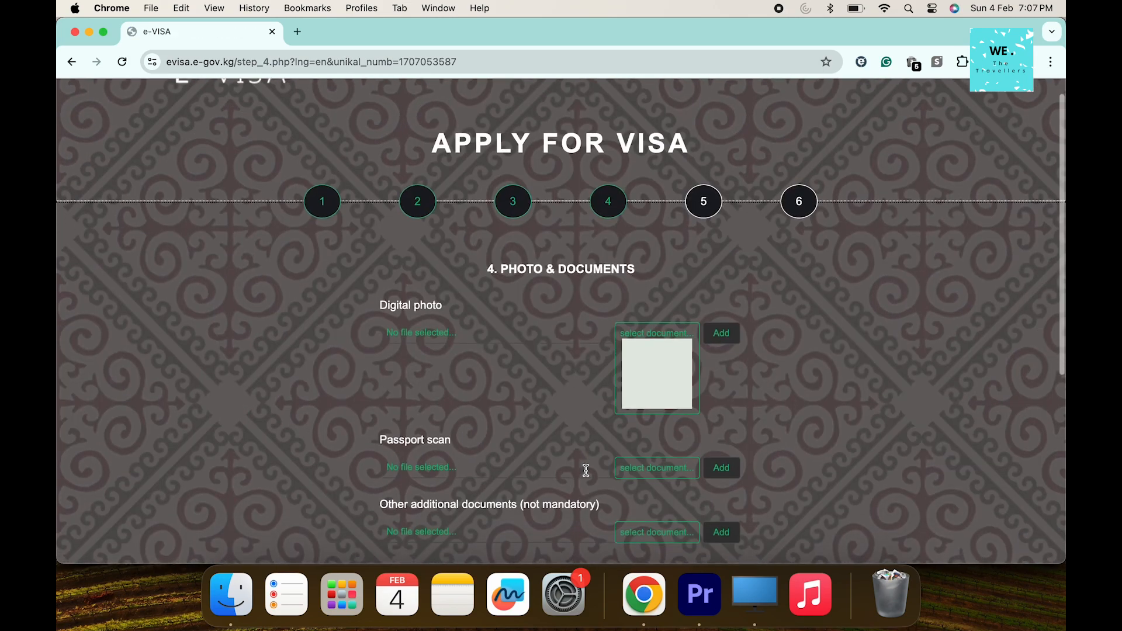
pyautogui.scroll(-1, 586, 471)
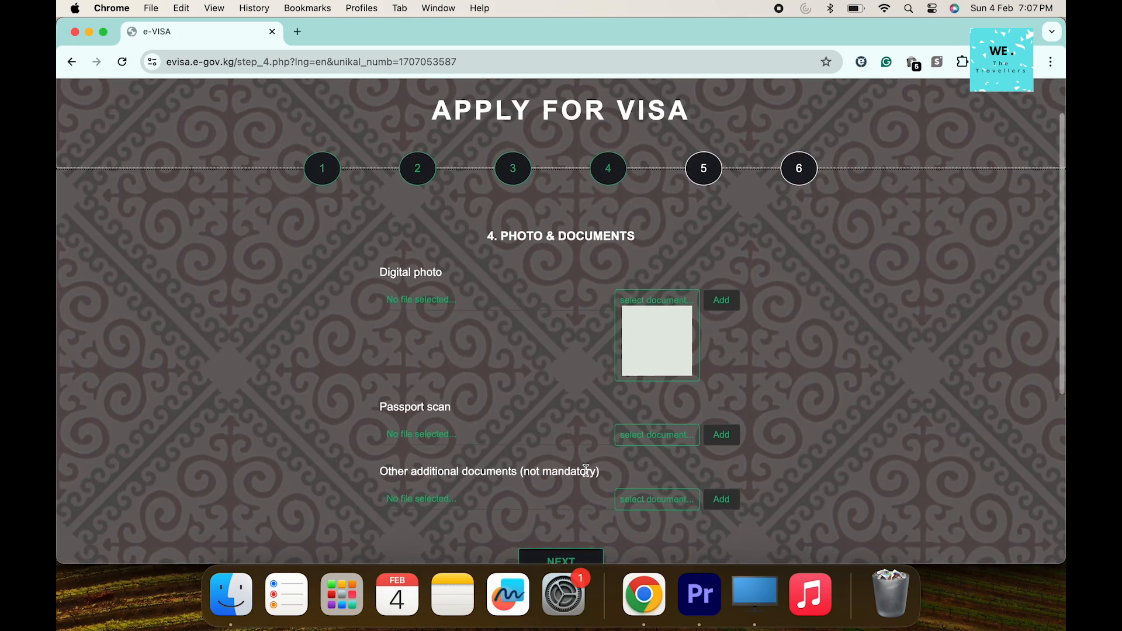
pyautogui.scroll(-1, 586, 471)
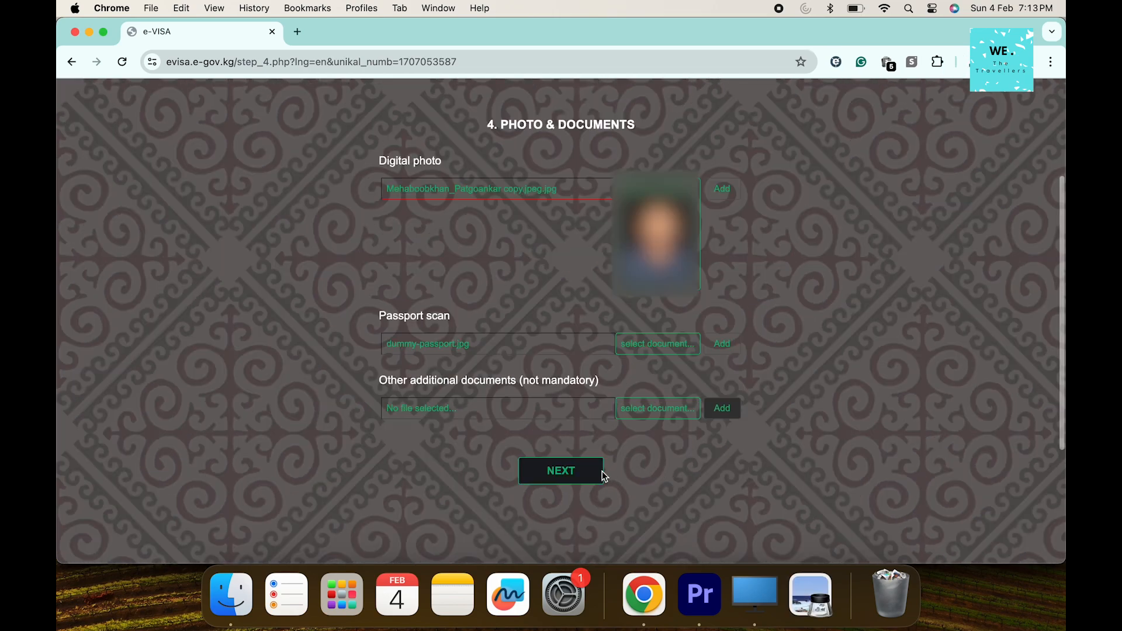
pyautogui.click(591, 474)
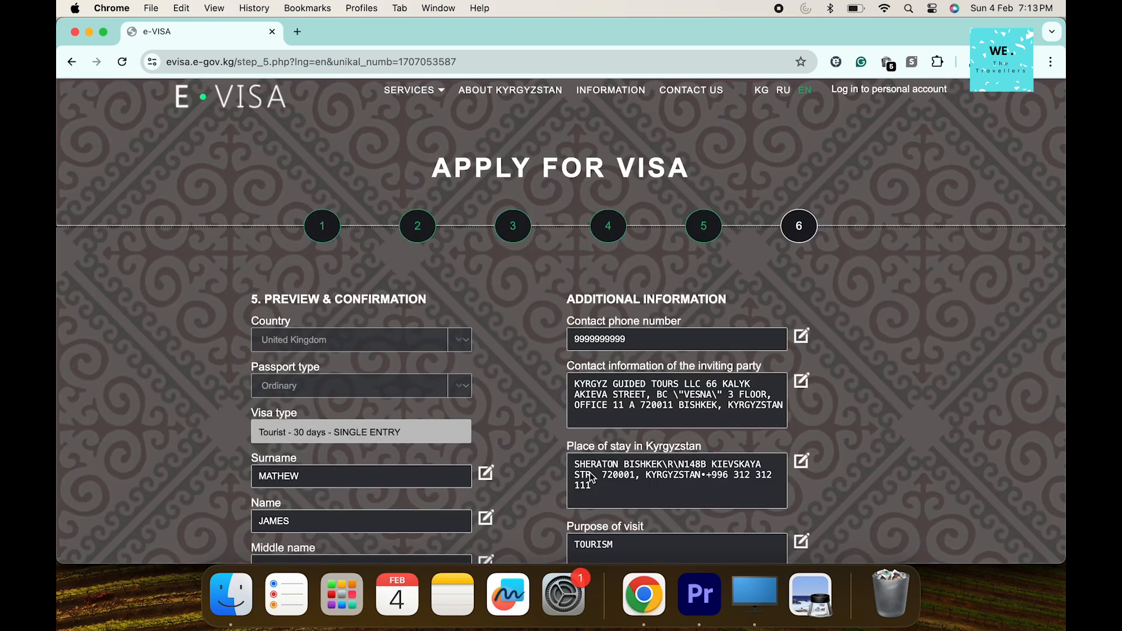
pyautogui.scroll(-10, 591, 479)
pyautogui.scroll(2, 567, 532)
pyautogui.click(564, 556)
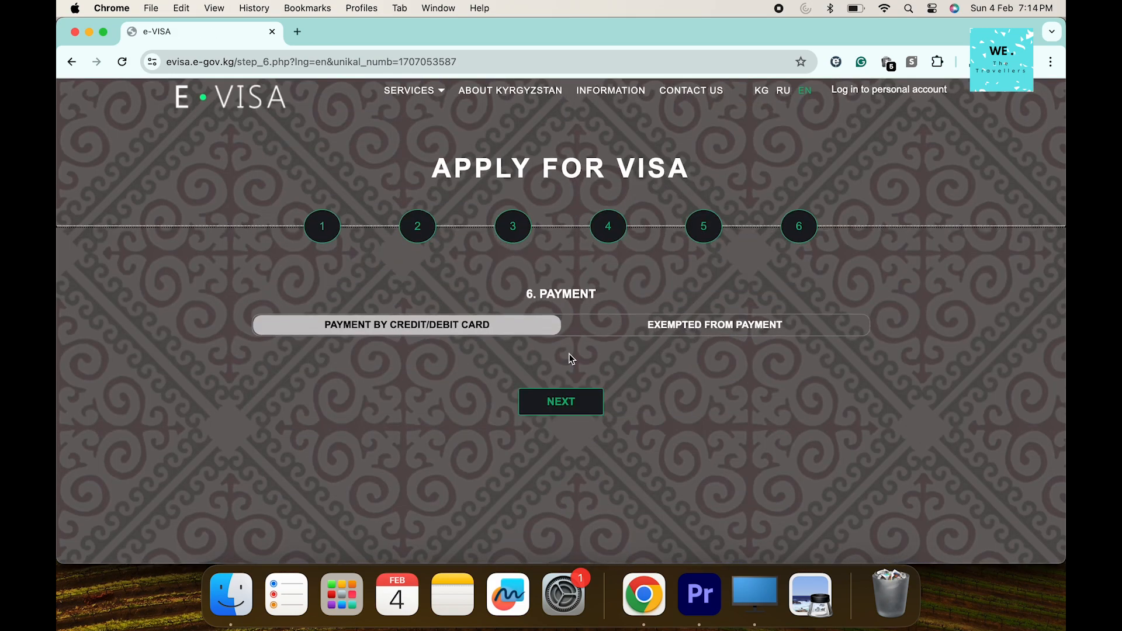
# Choose credit/debit card payment and translate the 4599.98 KGS bank payment page into English
pyautogui.click(584, 398)
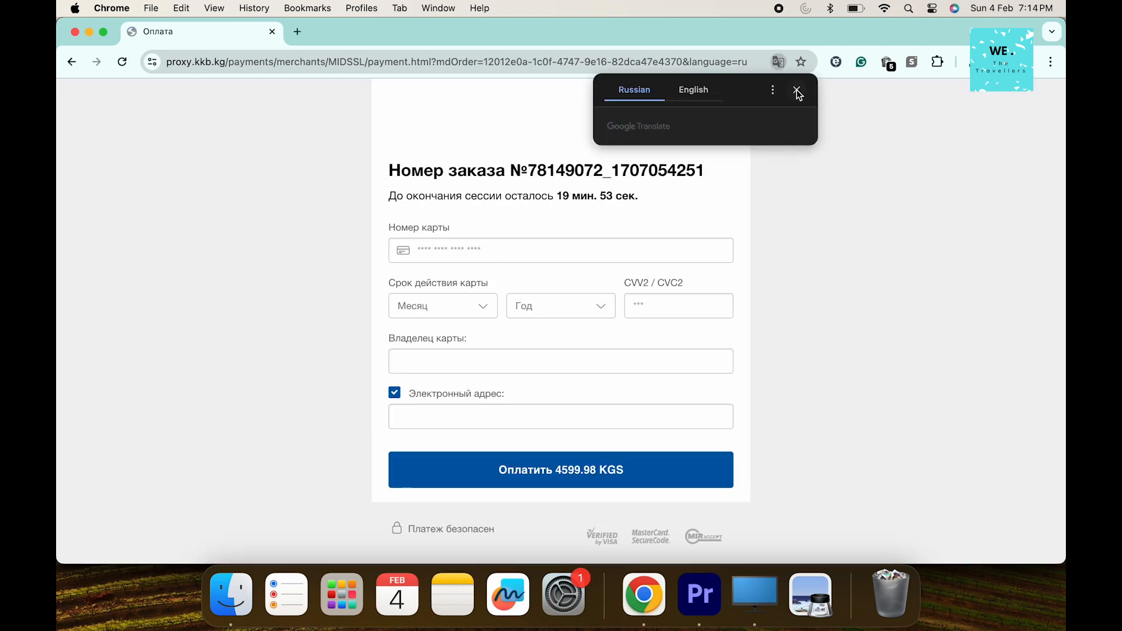
pyautogui.click(705, 95)
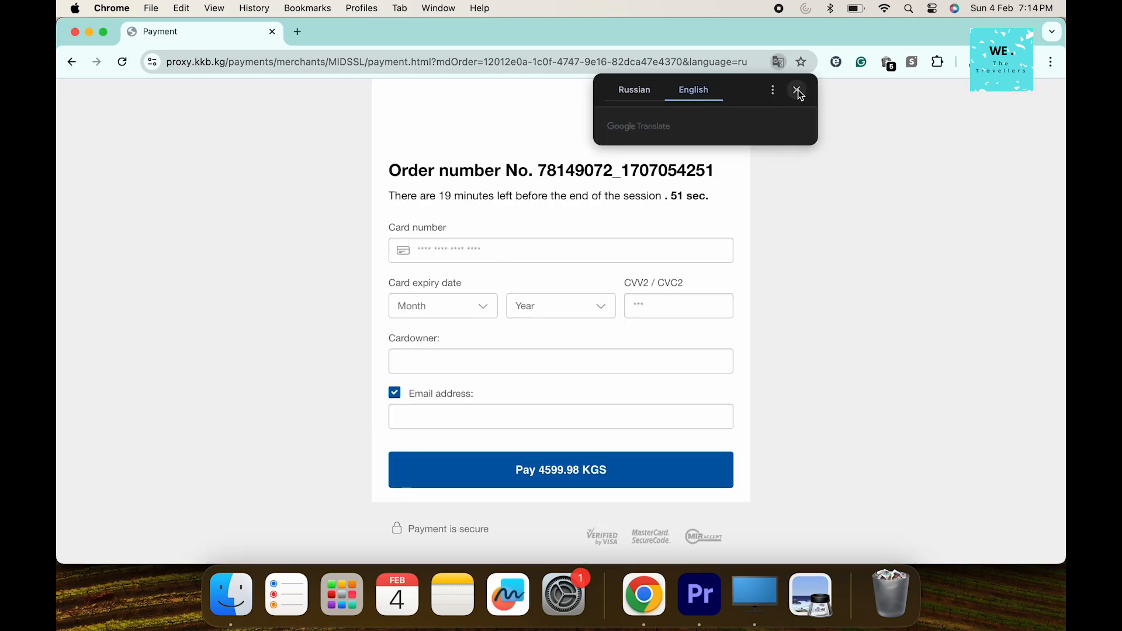
pyautogui.click(797, 89)
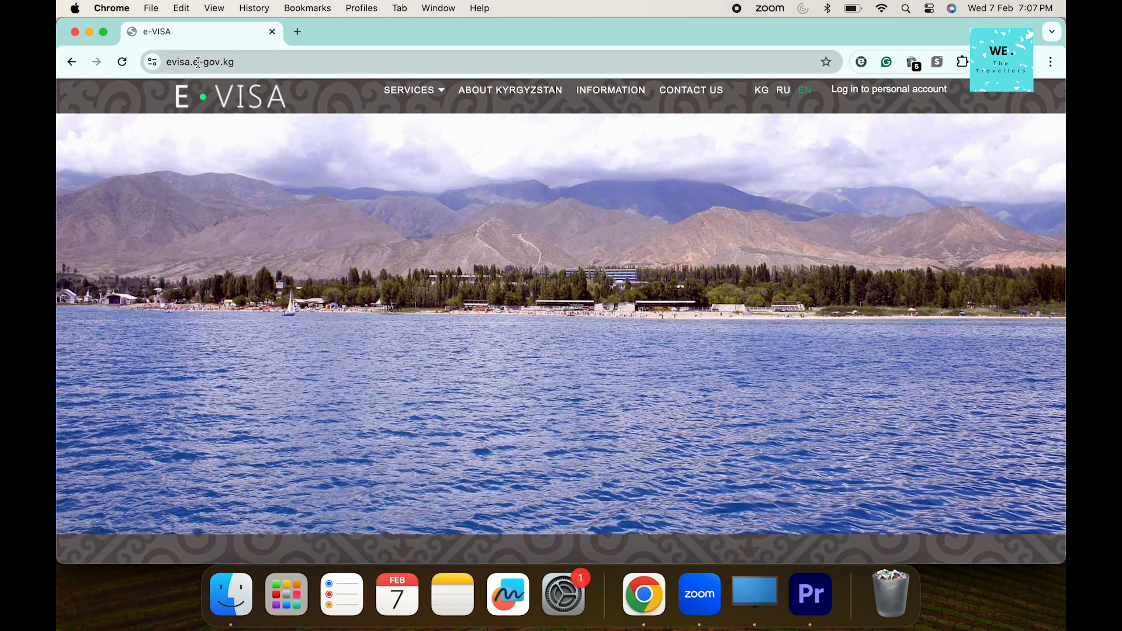
# Go to the Check status page from the SERVICES menu
pyautogui.click(428, 93)
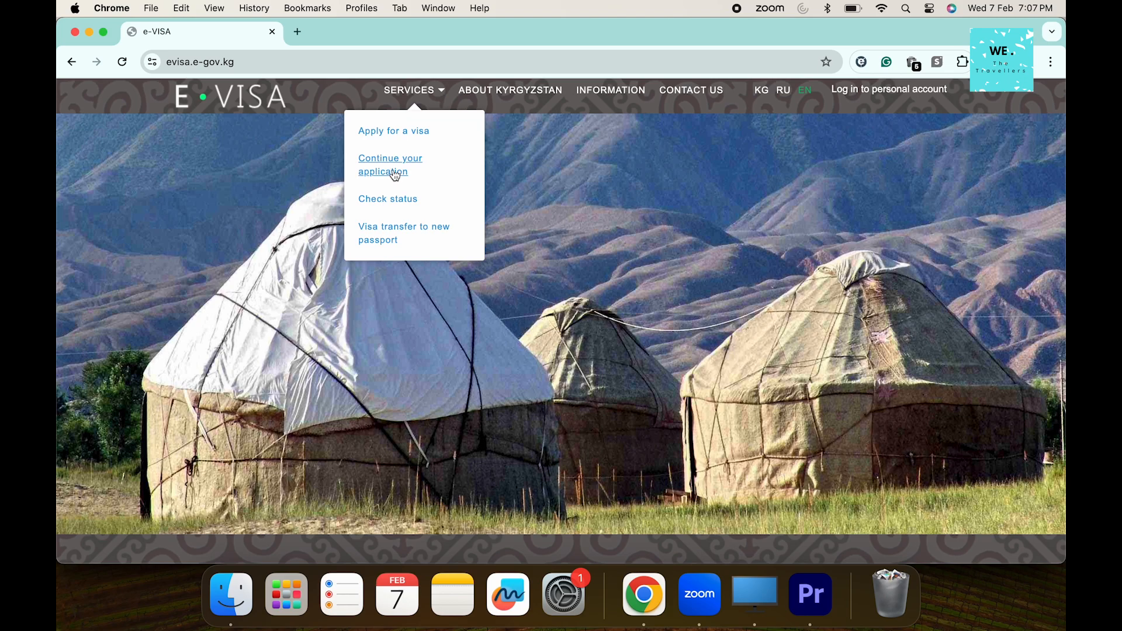
pyautogui.click(386, 200)
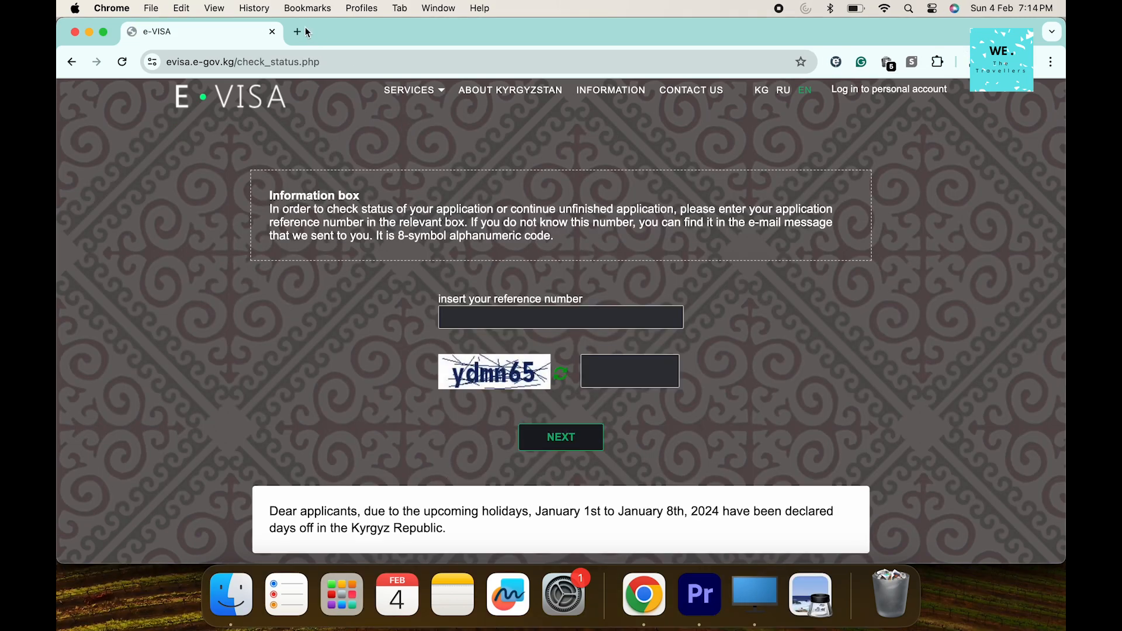
# Look up the saved application by its pasted reference number with captcha 'ydmn65' to reach Payment
pyautogui.click(511, 317)
pyautogui.click(634, 371)
pyautogui.write('yd')
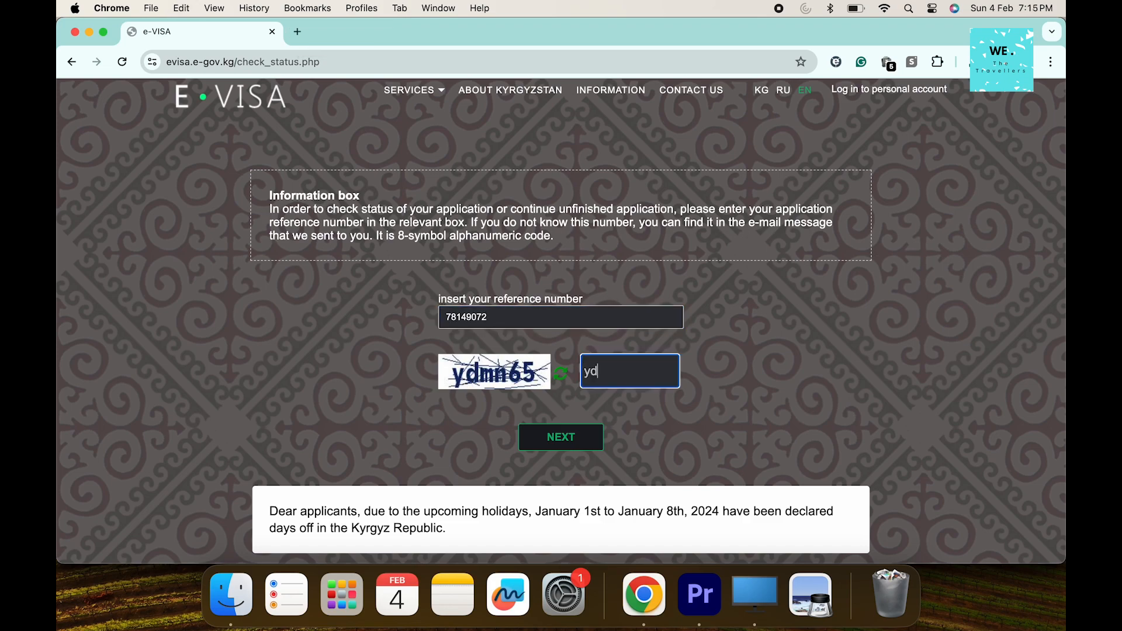
pyautogui.write('mn65')
pyautogui.click(555, 439)
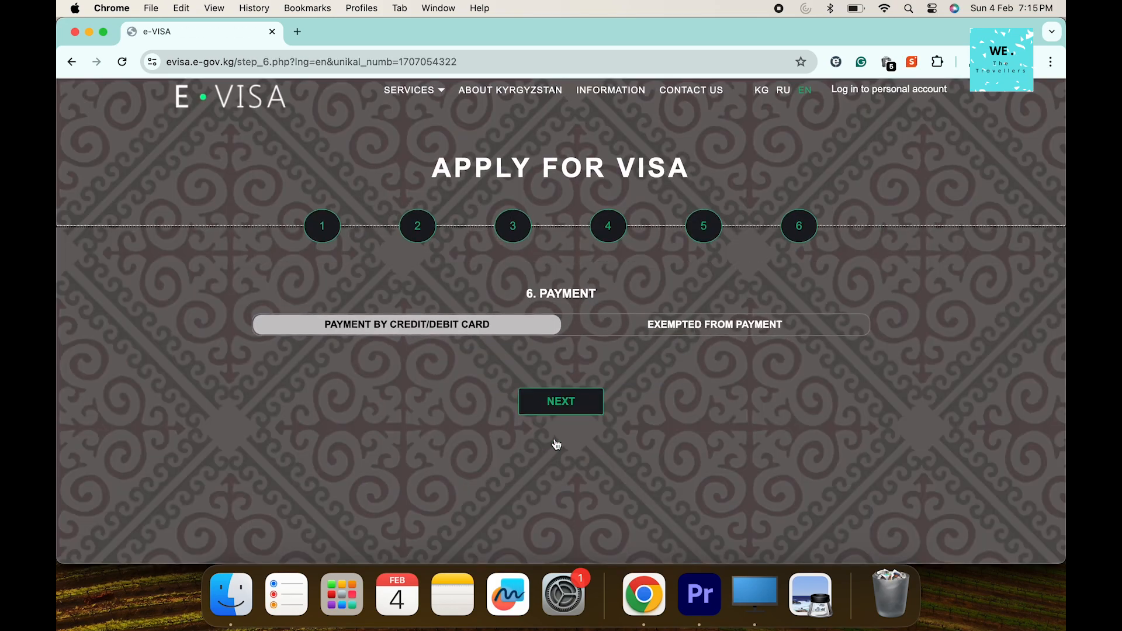